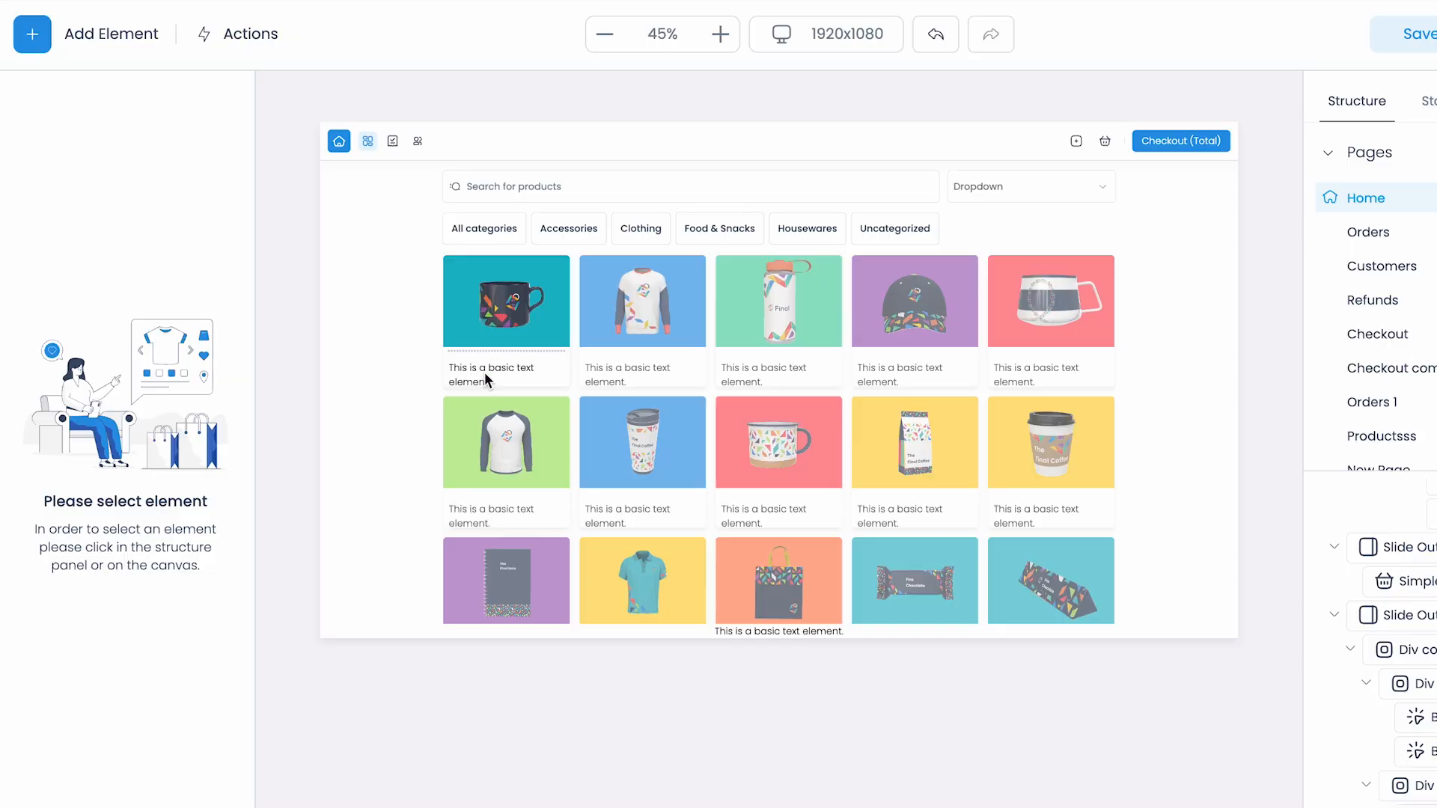
Make the basic text on the product grid cards dynamic and link it to the Product Name data
{"action": "left_click", "coordinate": [484, 371]}
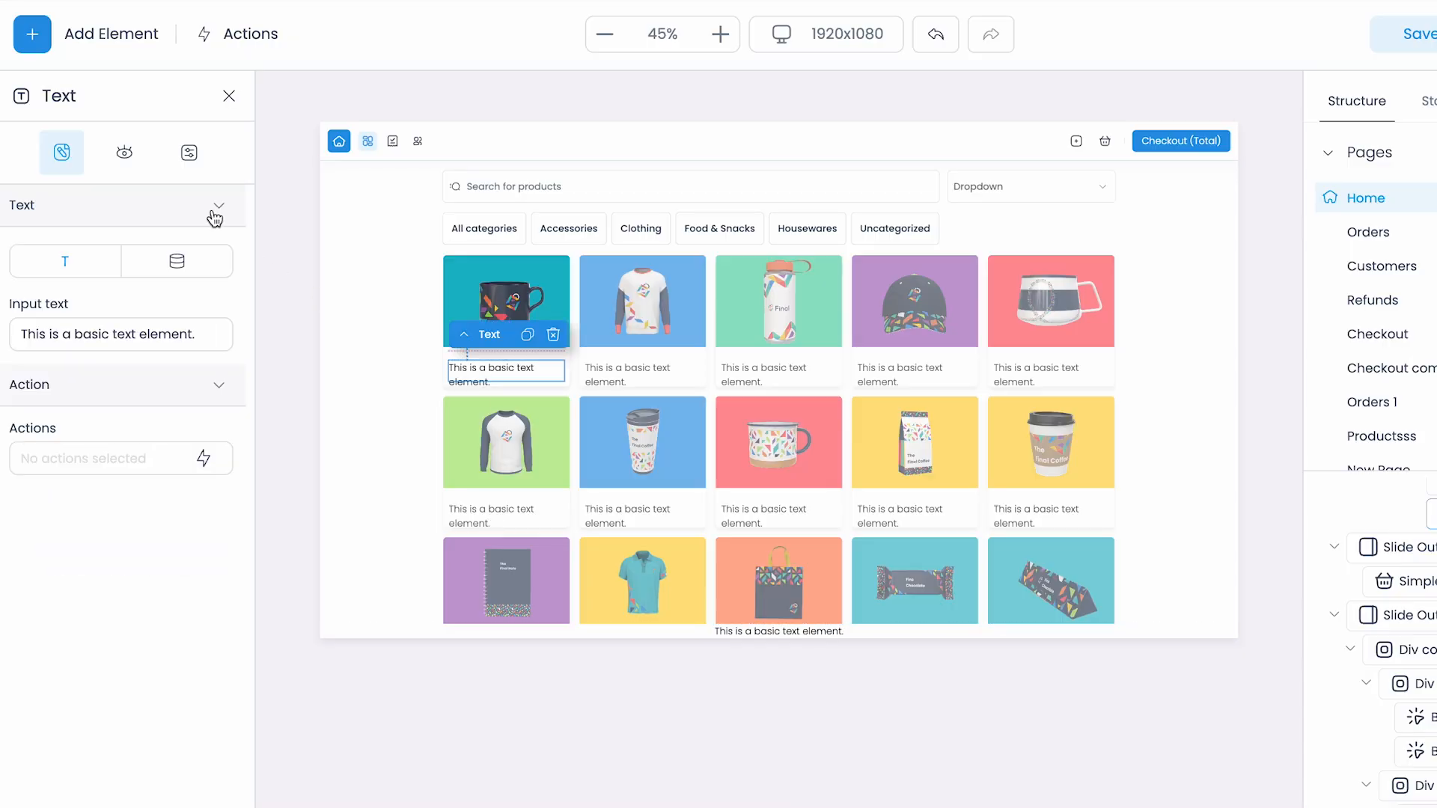
{"action": "left_click", "coordinate": [173, 277]}
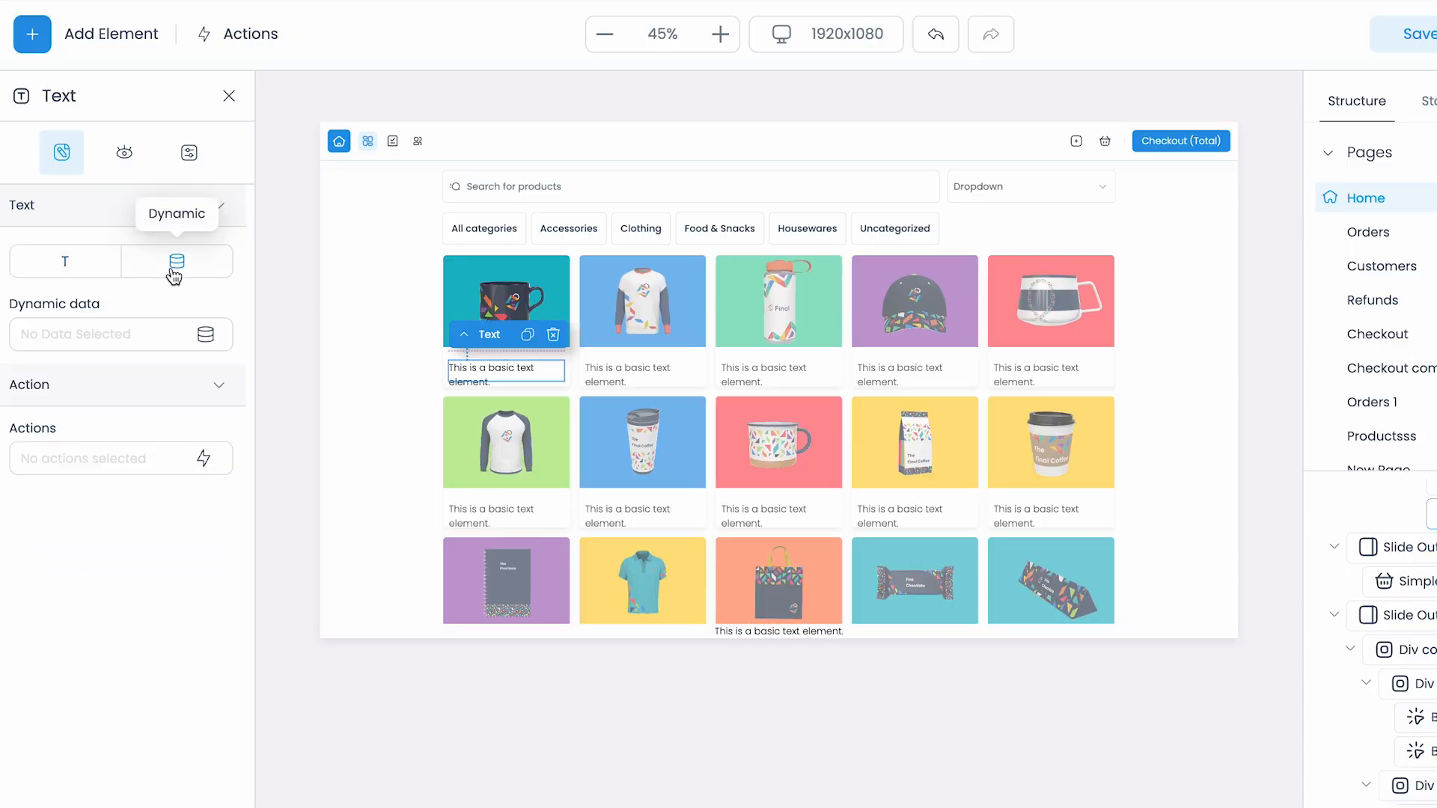
{"action": "left_click", "coordinate": [206, 335]}
{"action": "scroll", "coordinate": [834, 392], "scroll_direction": "down", "scroll_amount": 4}
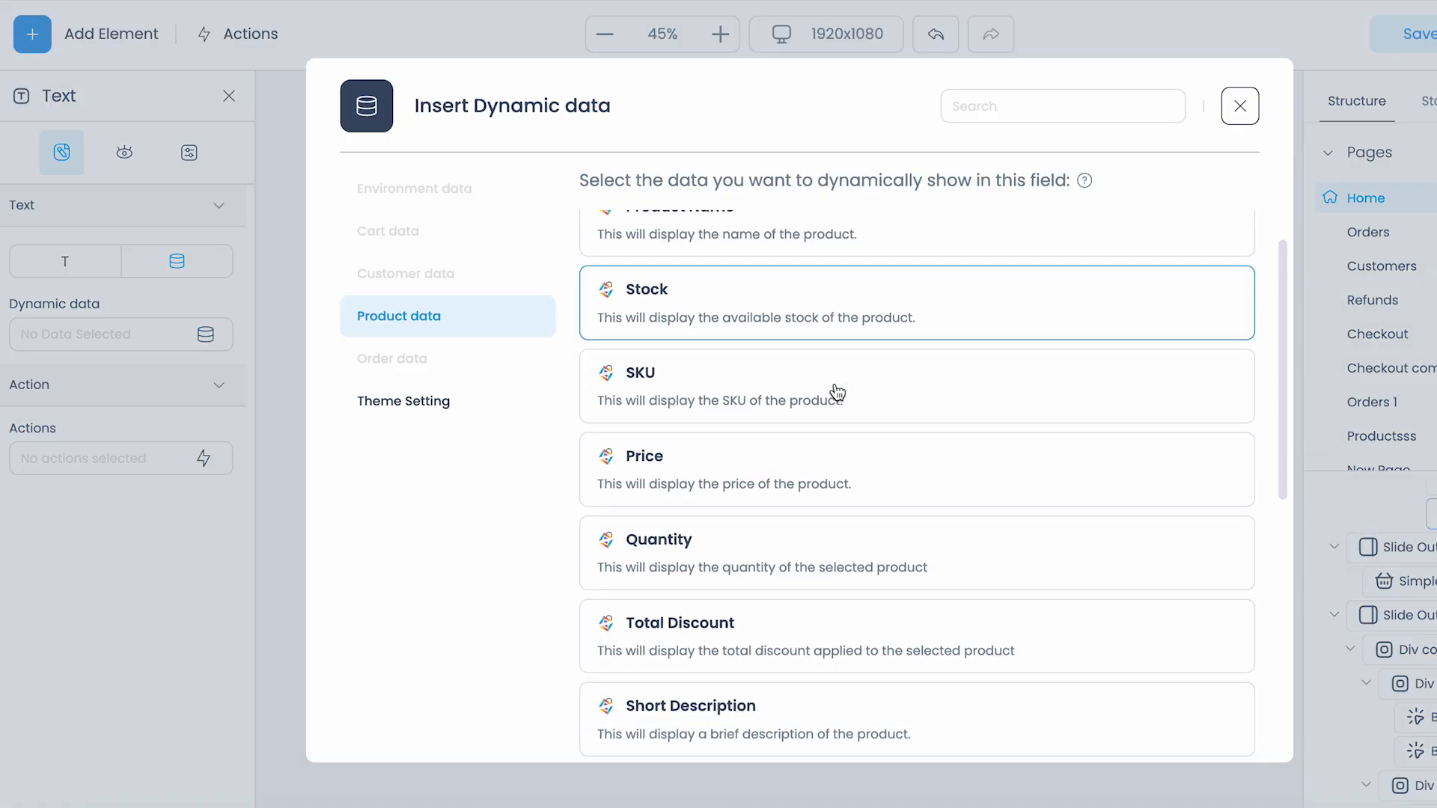
{"action": "scroll", "coordinate": [838, 392], "scroll_direction": "down", "scroll_amount": 4}
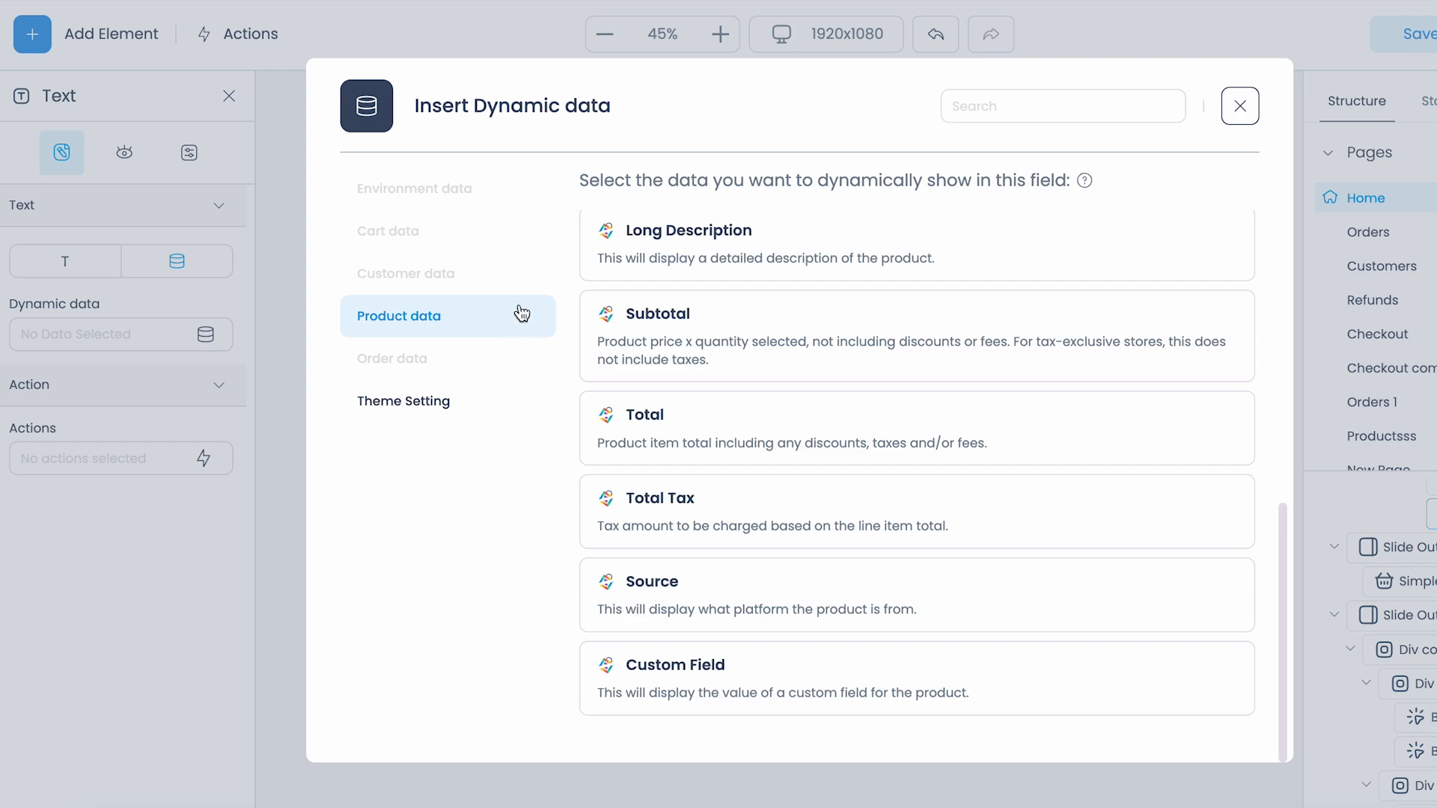
{"action": "scroll", "coordinate": [762, 314], "scroll_direction": "up", "scroll_amount": 8}
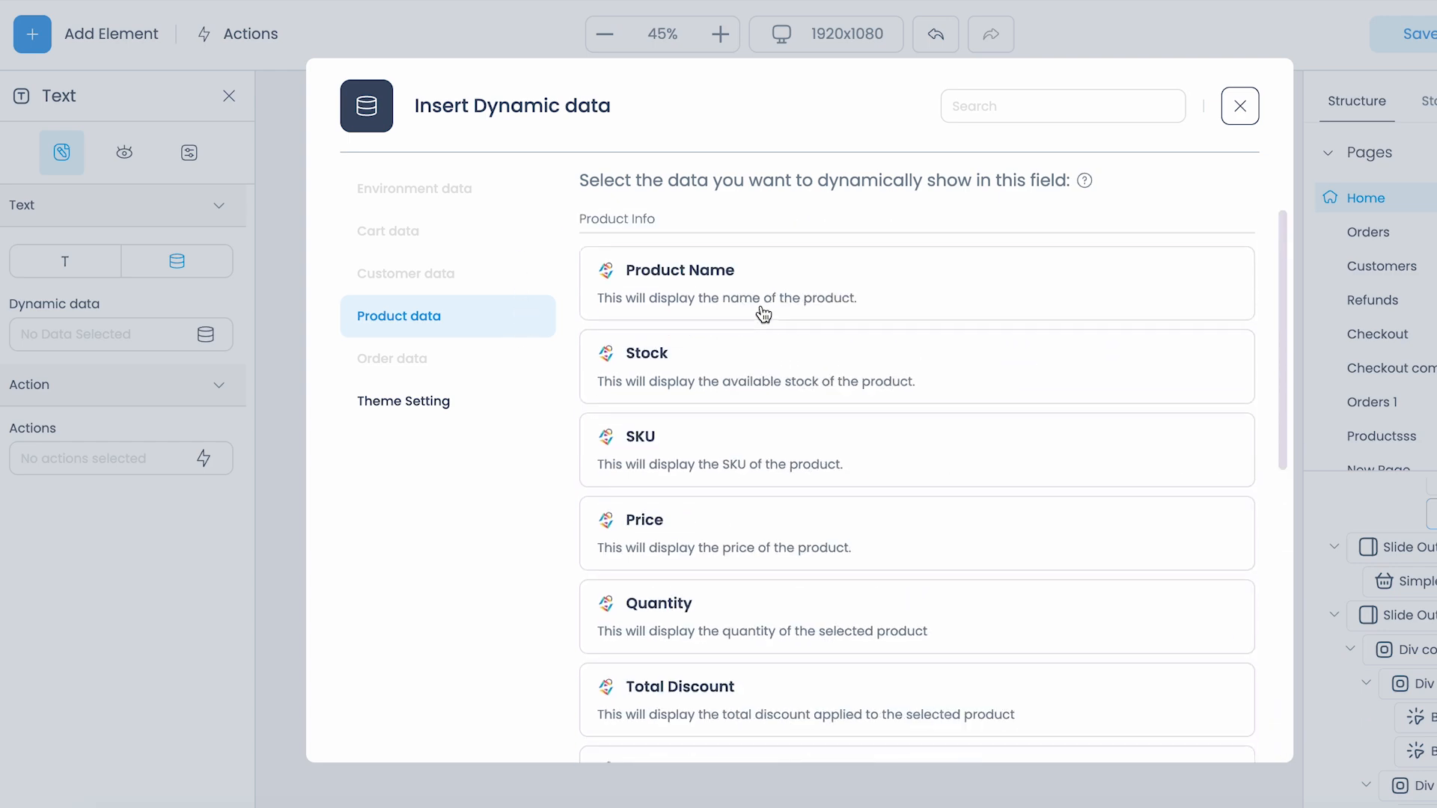
{"action": "left_click", "coordinate": [758, 303]}
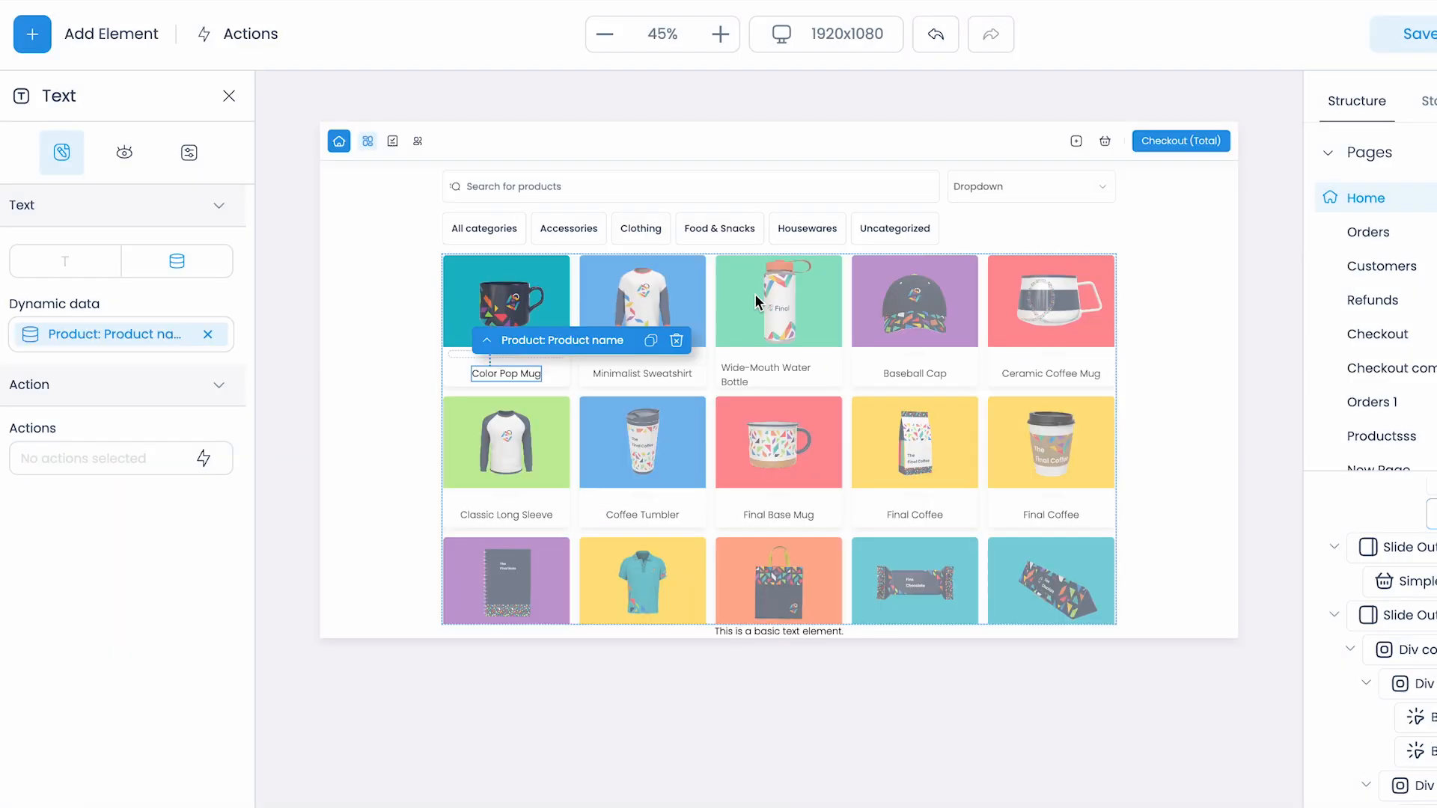
{"action": "left_click", "coordinate": [309, 473]}
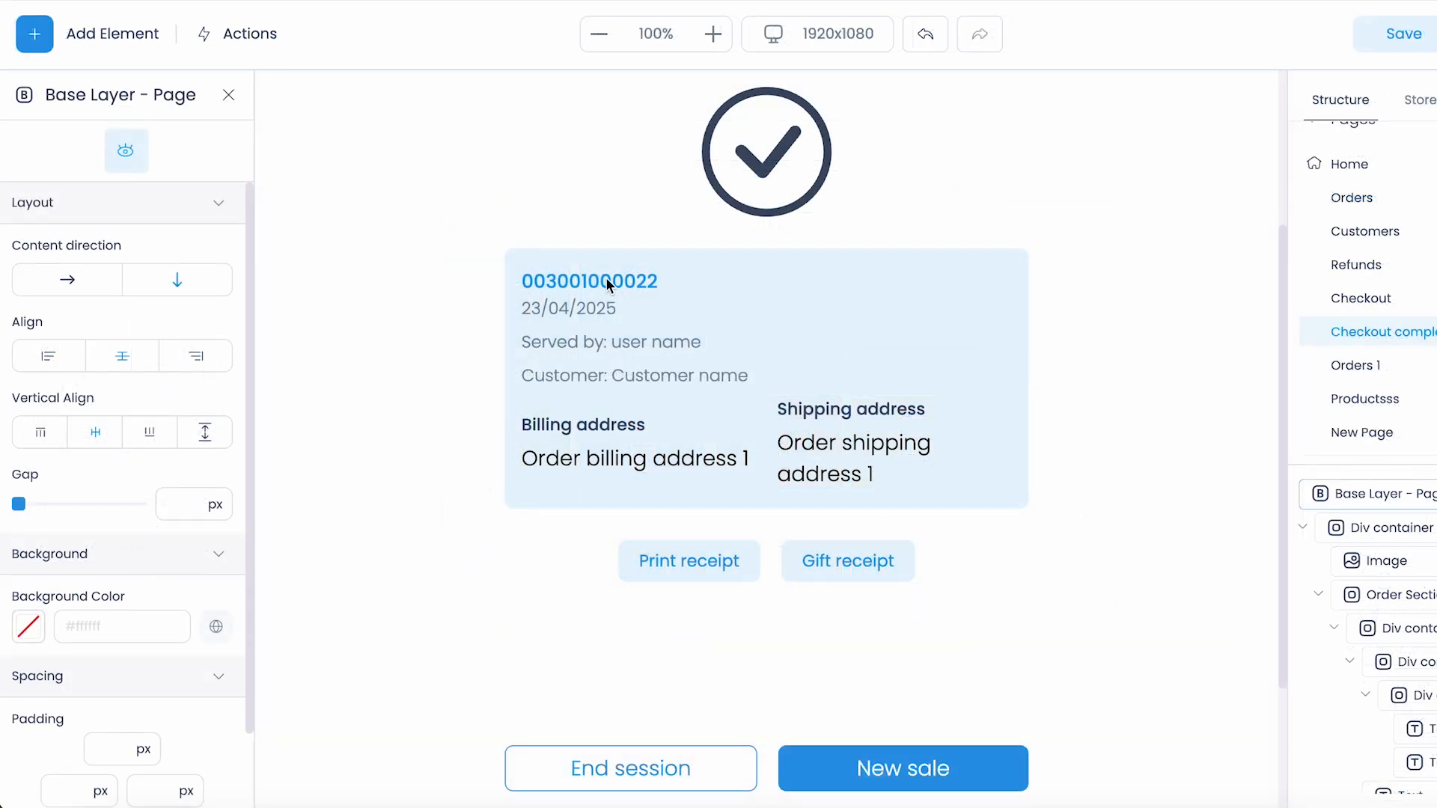
Prepend "Order #" to the order number text on the checkout complete page and limit it to 40 characters
{"action": "left_click", "coordinate": [607, 278]}
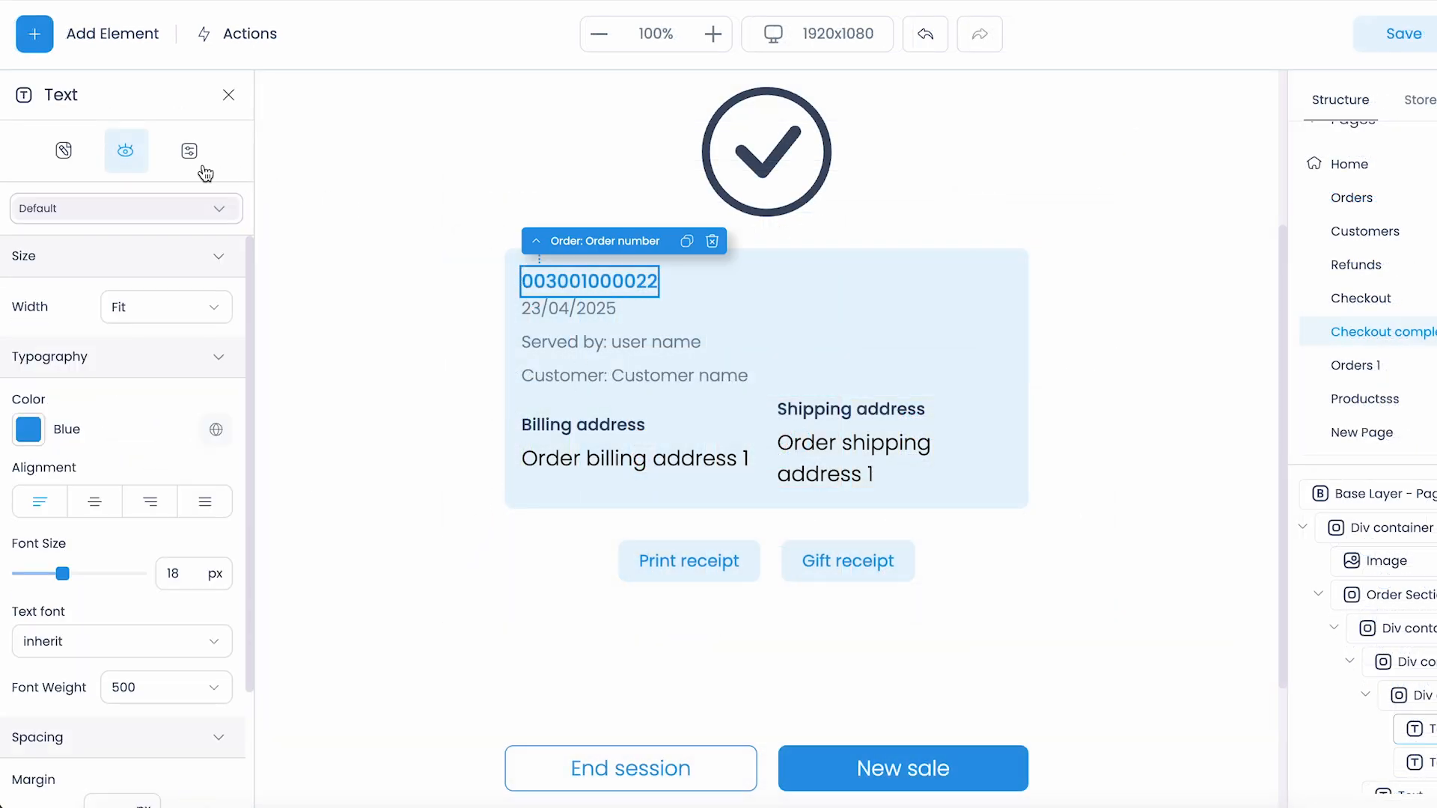
{"action": "left_click", "coordinate": [190, 152]}
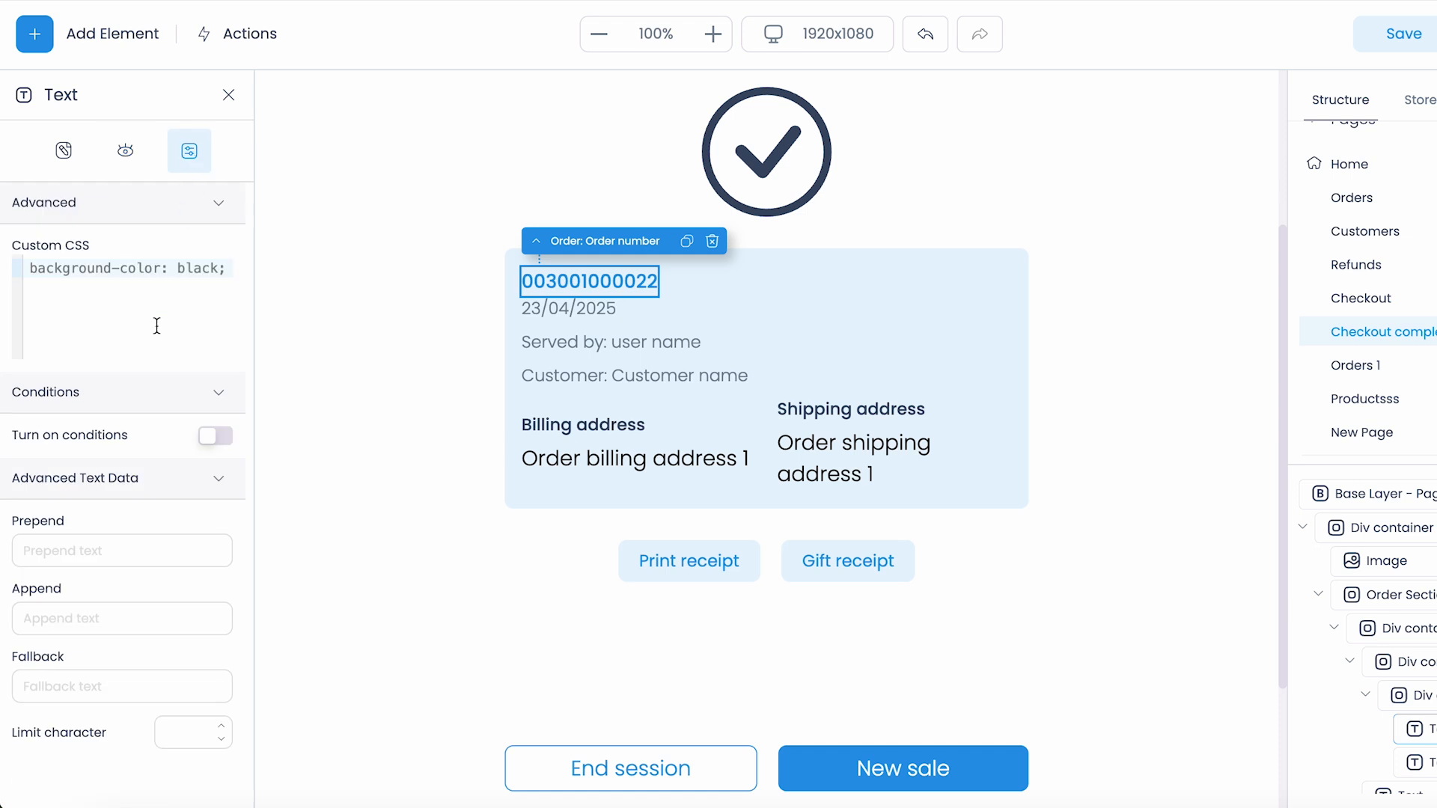
{"action": "left_click", "coordinate": [140, 554]}
{"action": "type", "text": "Order "}
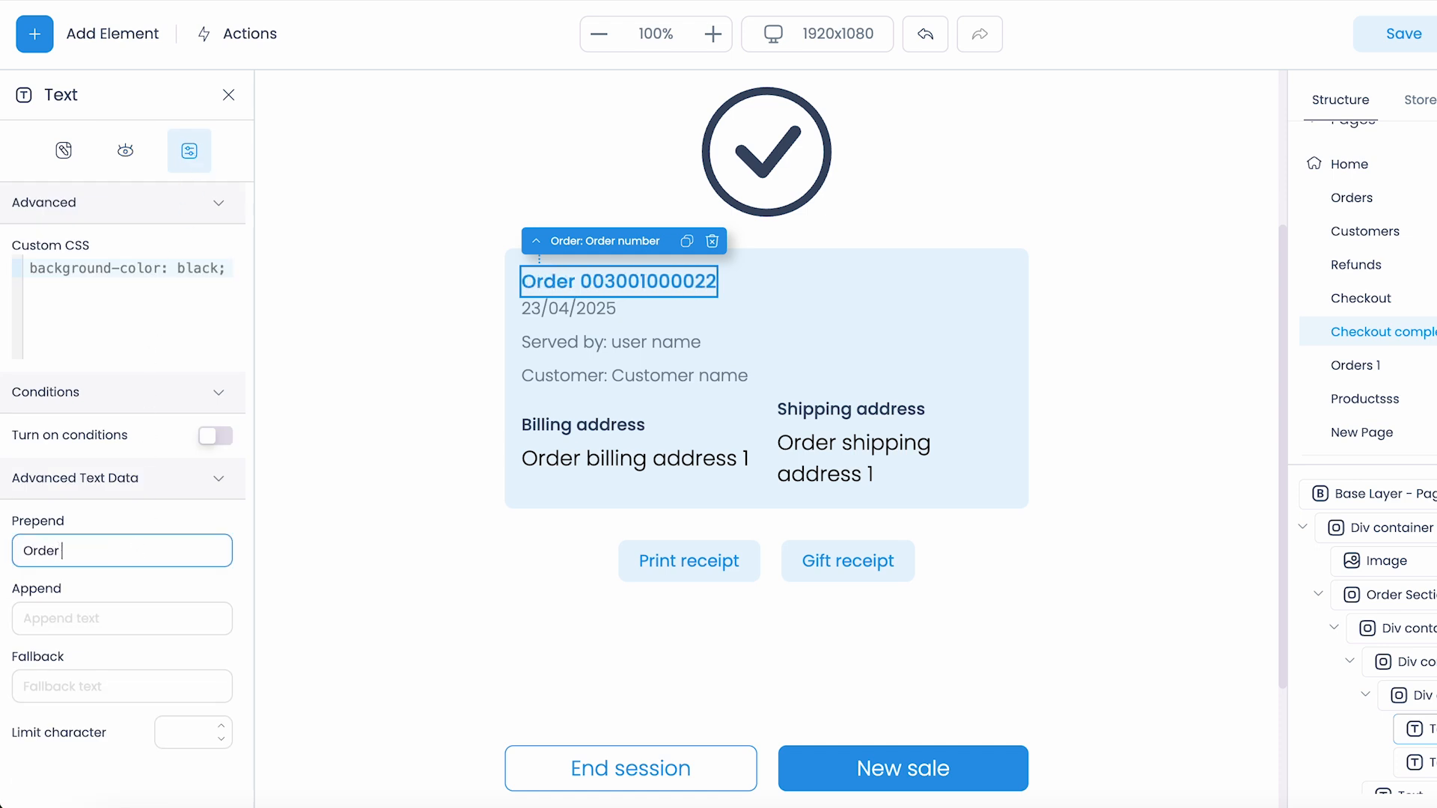
{"action": "type", "text": "#"}
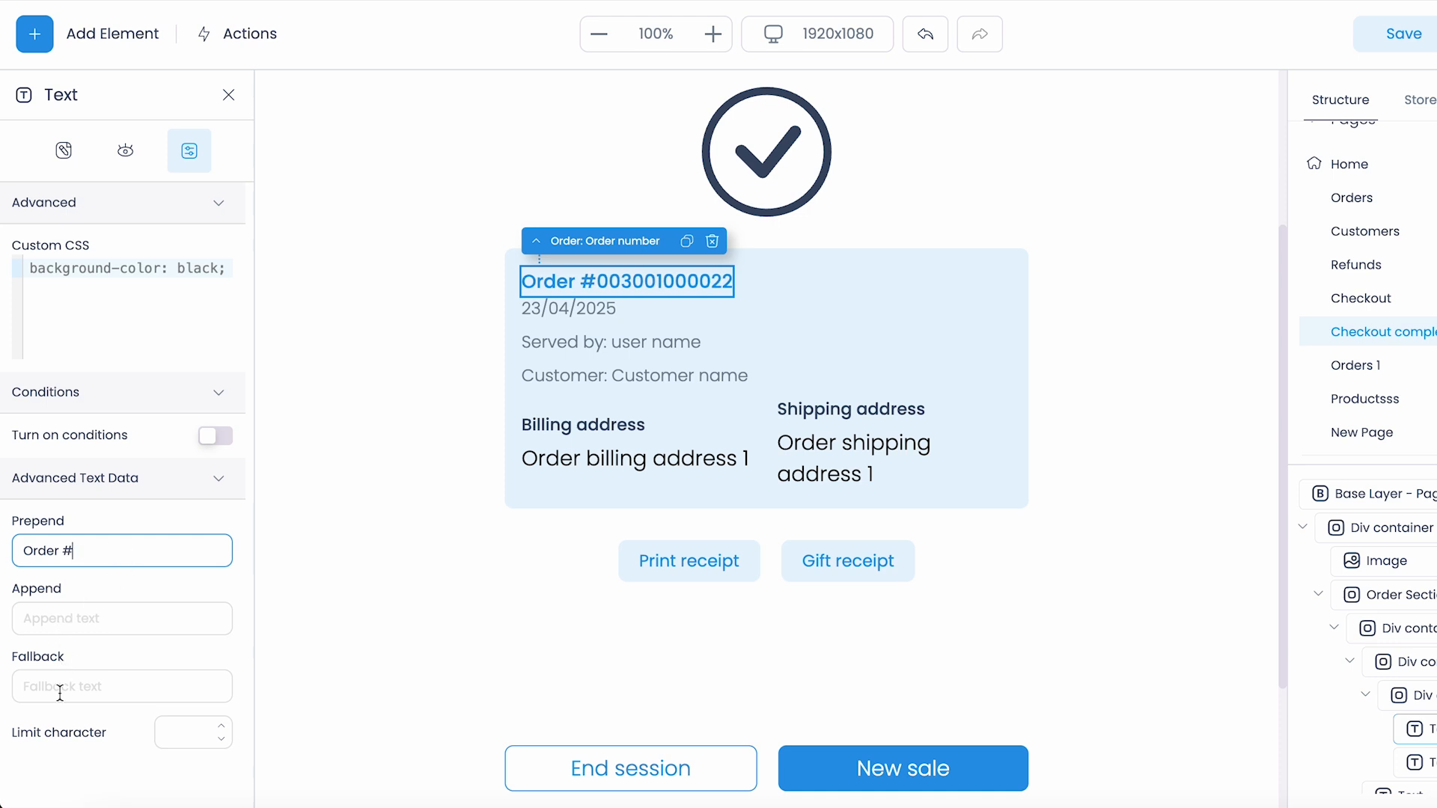
{"action": "left_click", "coordinate": [184, 725]}
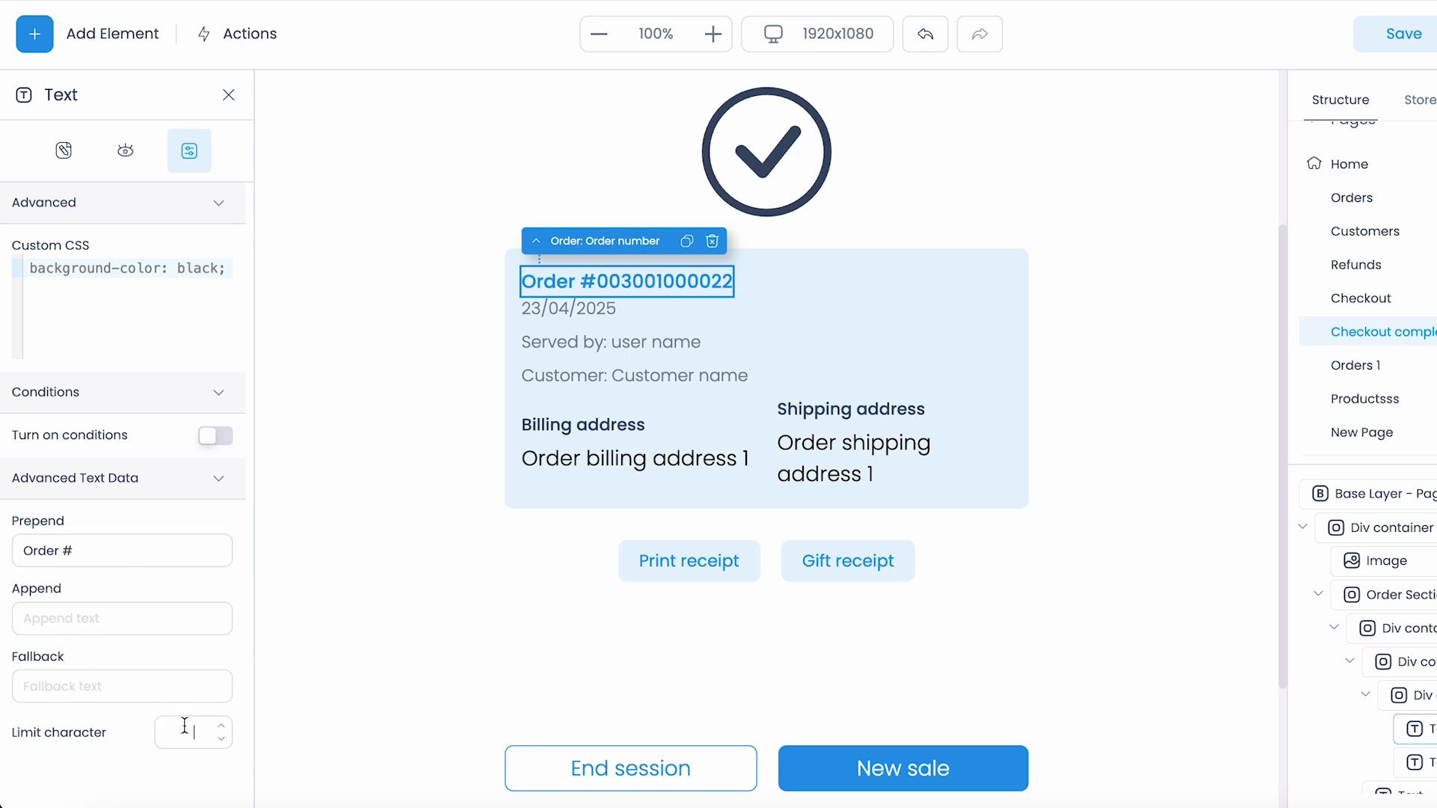
{"action": "type", "text": "40"}
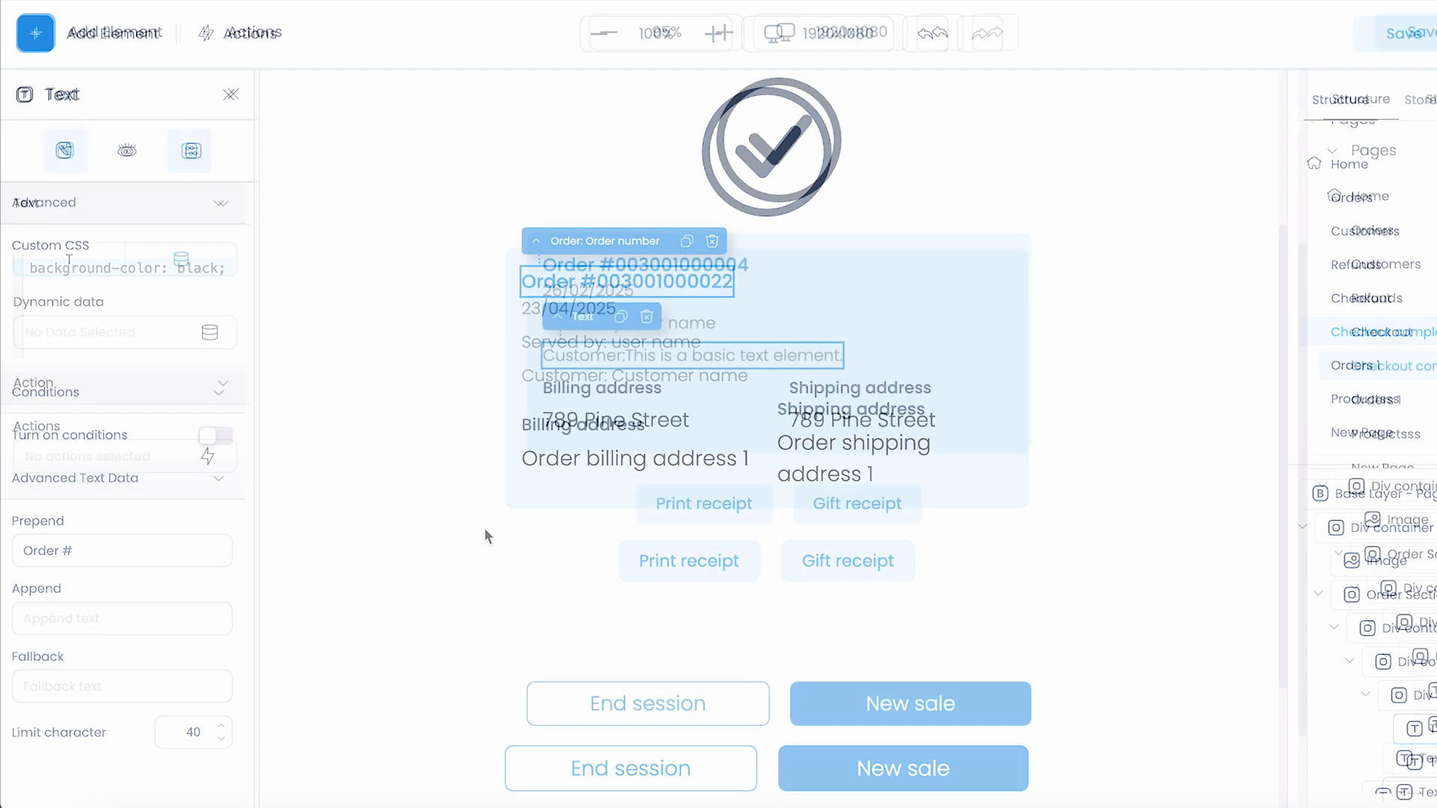
Link the customer text in the checkout complete order summary to the Customer First Name data
{"action": "left_click", "coordinate": [213, 334]}
{"action": "left_click", "coordinate": [416, 280]}
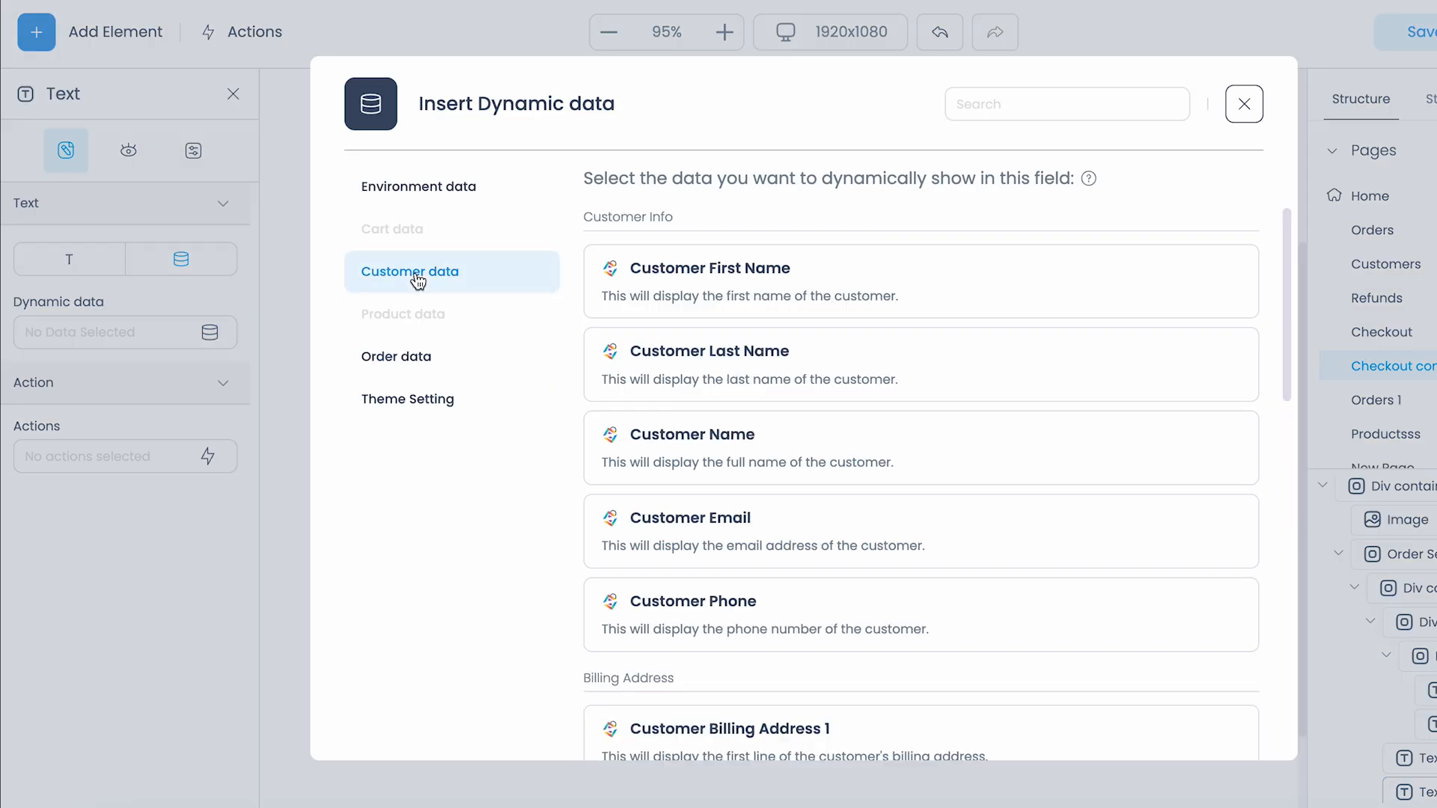
{"action": "left_click", "coordinate": [674, 295]}
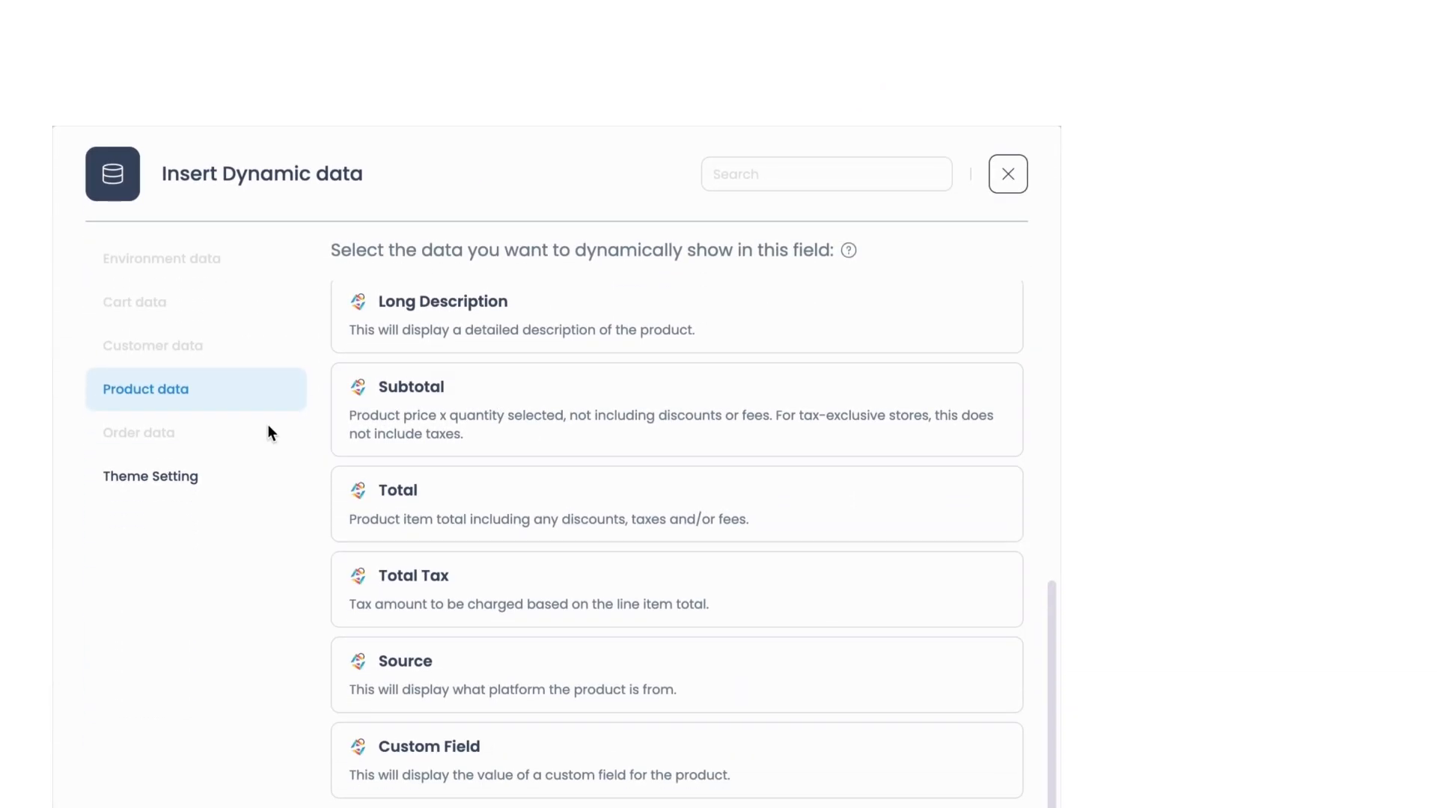
{"action": "scroll", "coordinate": [517, 380], "scroll_direction": "up", "scroll_amount": 8}
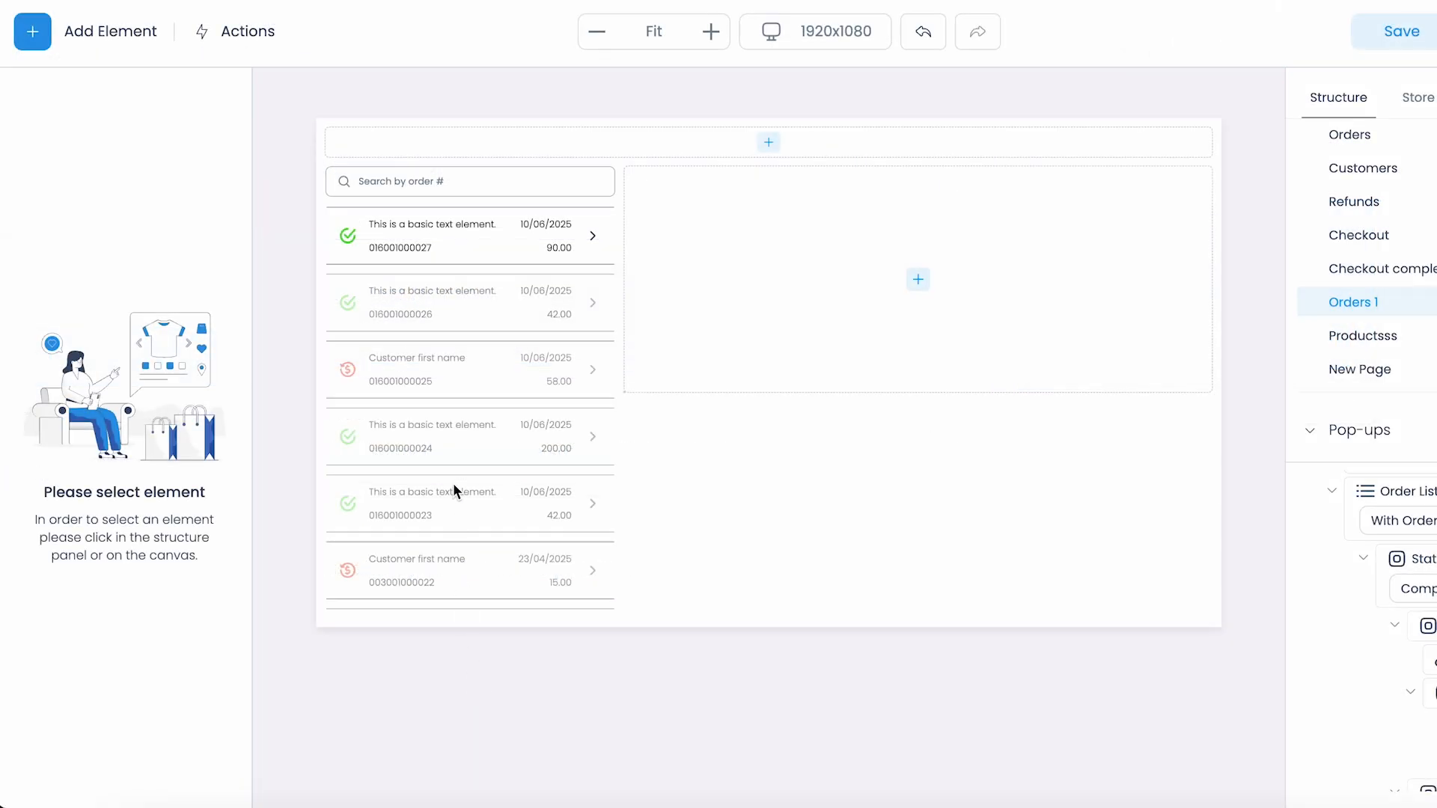
Make the basic text in the first Order List entry dynamic and link it to the Customer Name data
{"action": "left_click", "coordinate": [454, 484]}
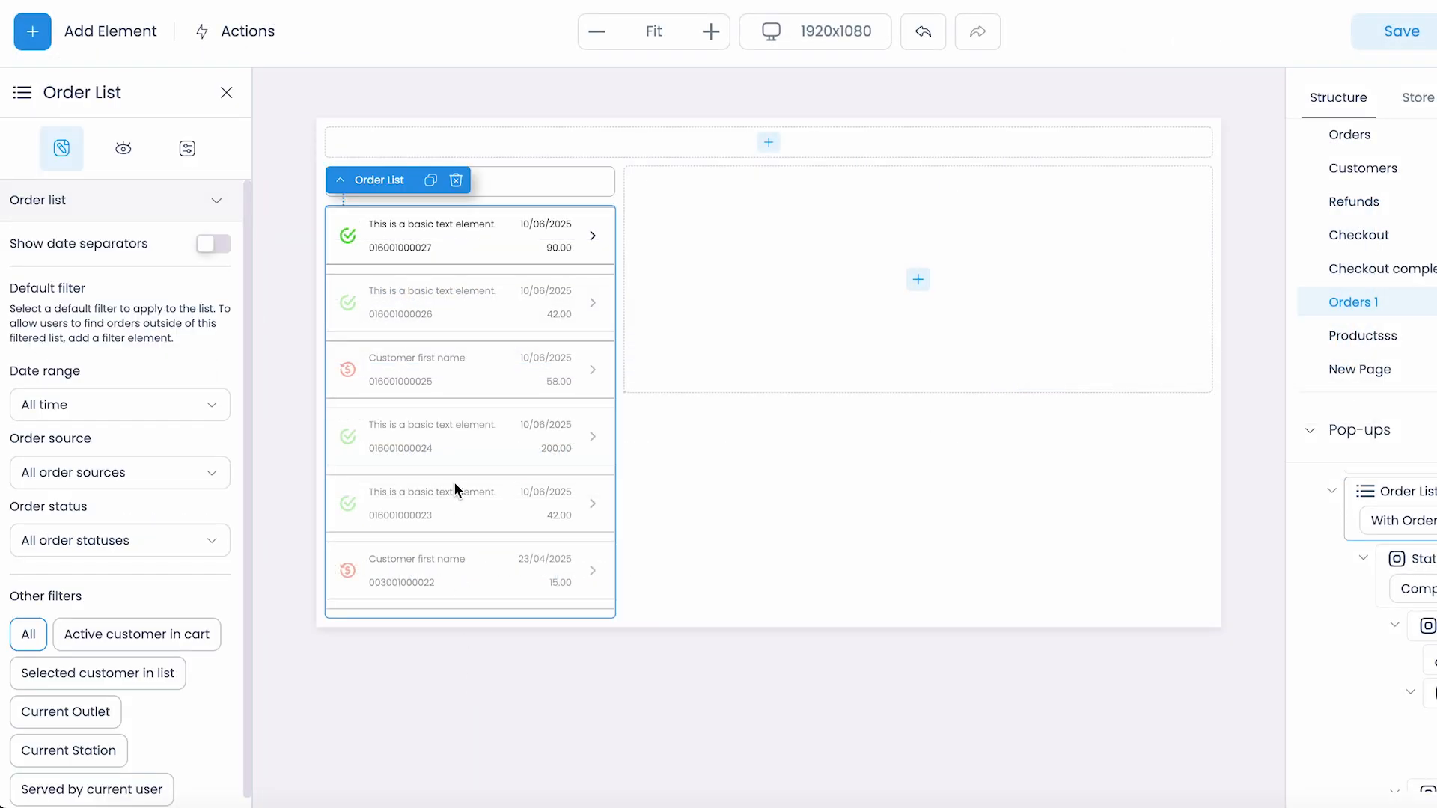
{"action": "left_click", "coordinate": [448, 231]}
{"action": "left_click", "coordinate": [176, 256]}
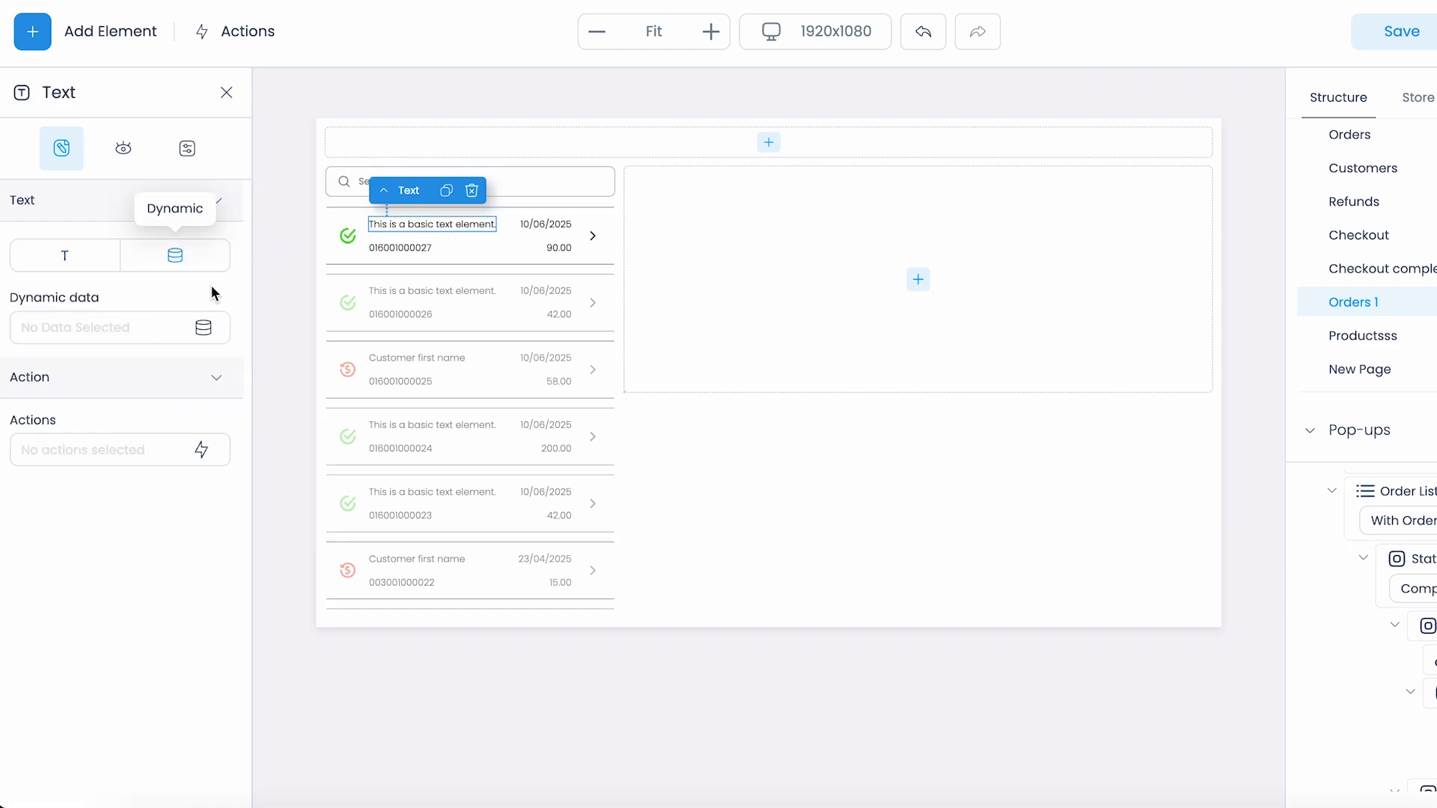
{"action": "left_click", "coordinate": [203, 329]}
{"action": "left_click", "coordinate": [424, 282]}
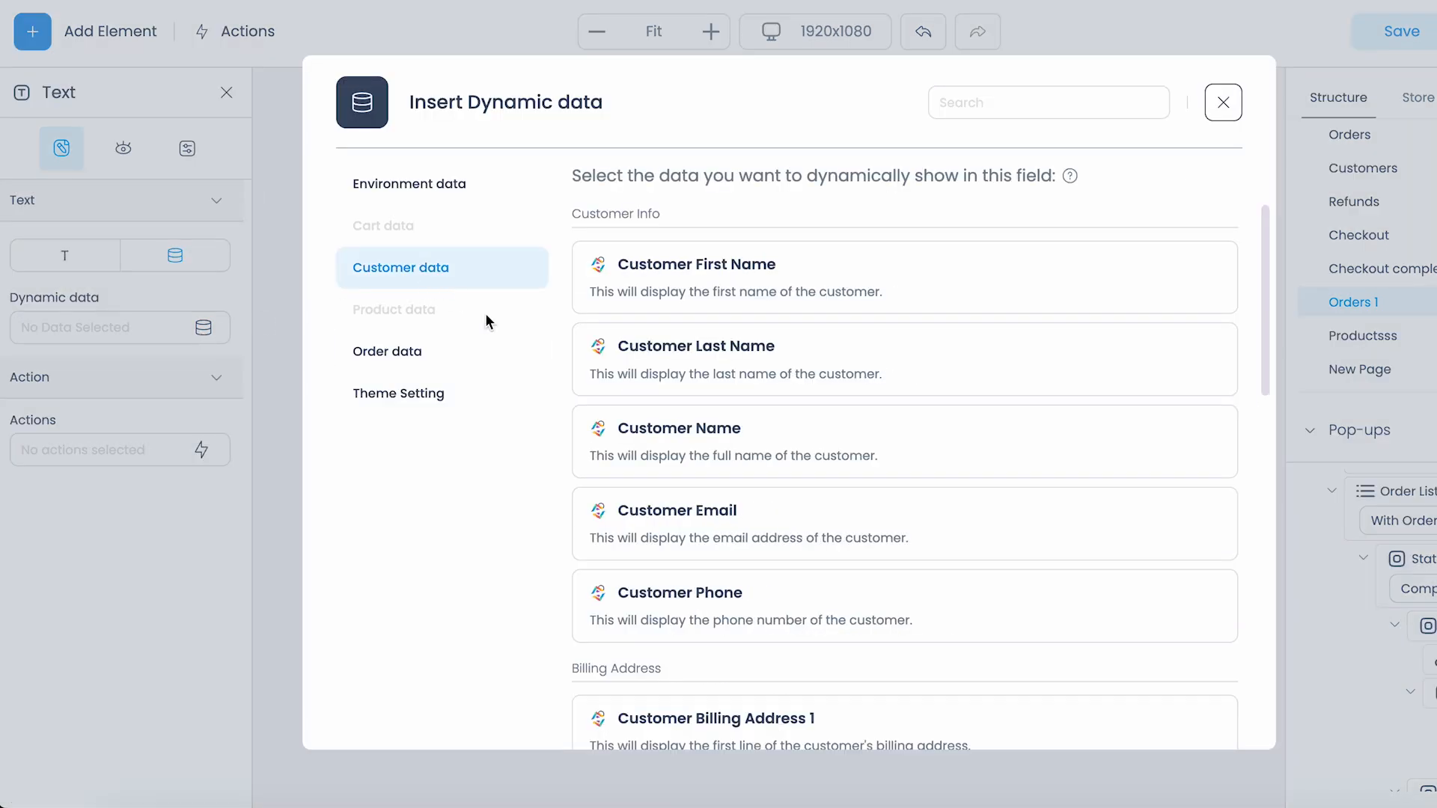
{"action": "left_click", "coordinate": [623, 421]}
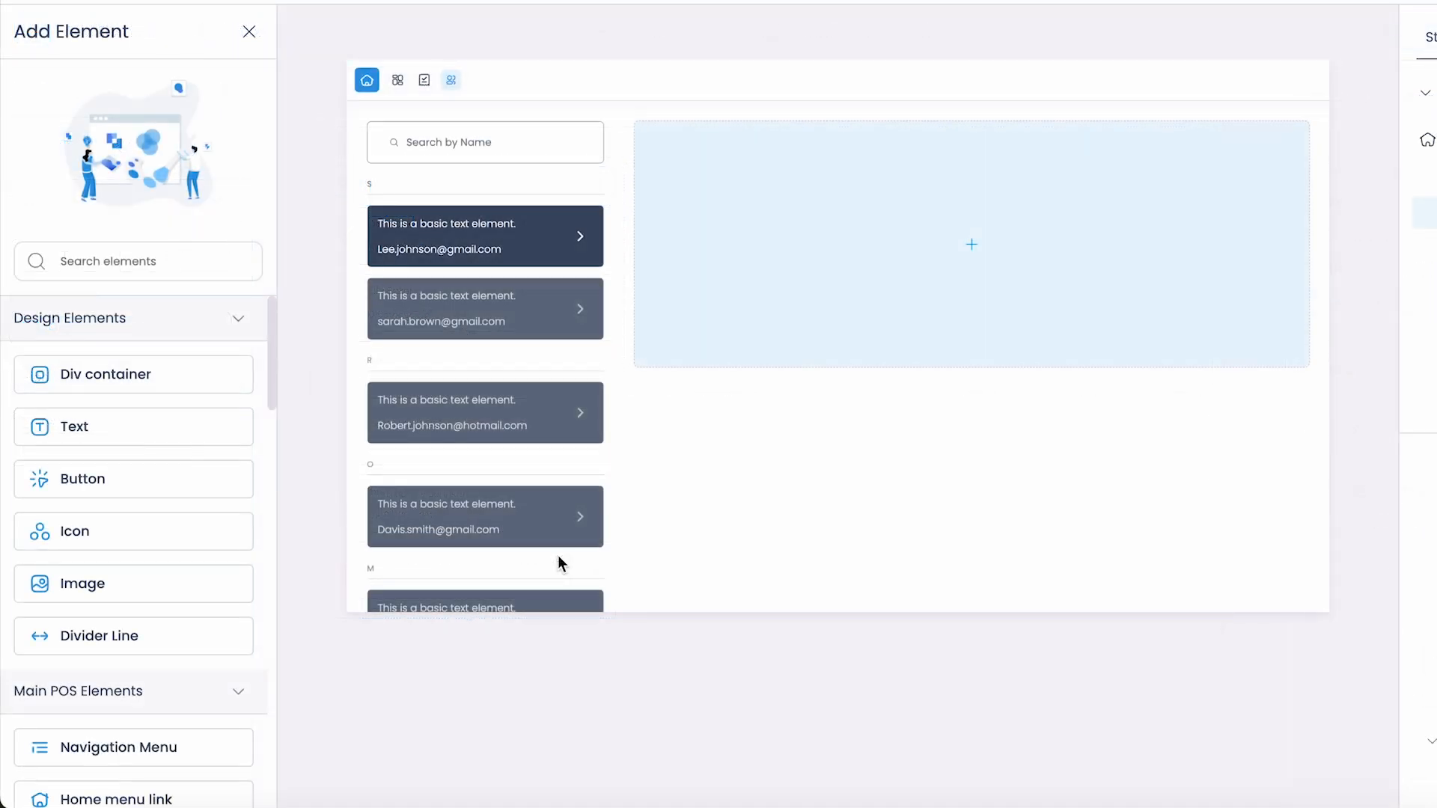
Make the basic text in the Customer List entries dynamic and link it to the Customer First Name data
{"action": "left_click", "coordinate": [558, 557]}
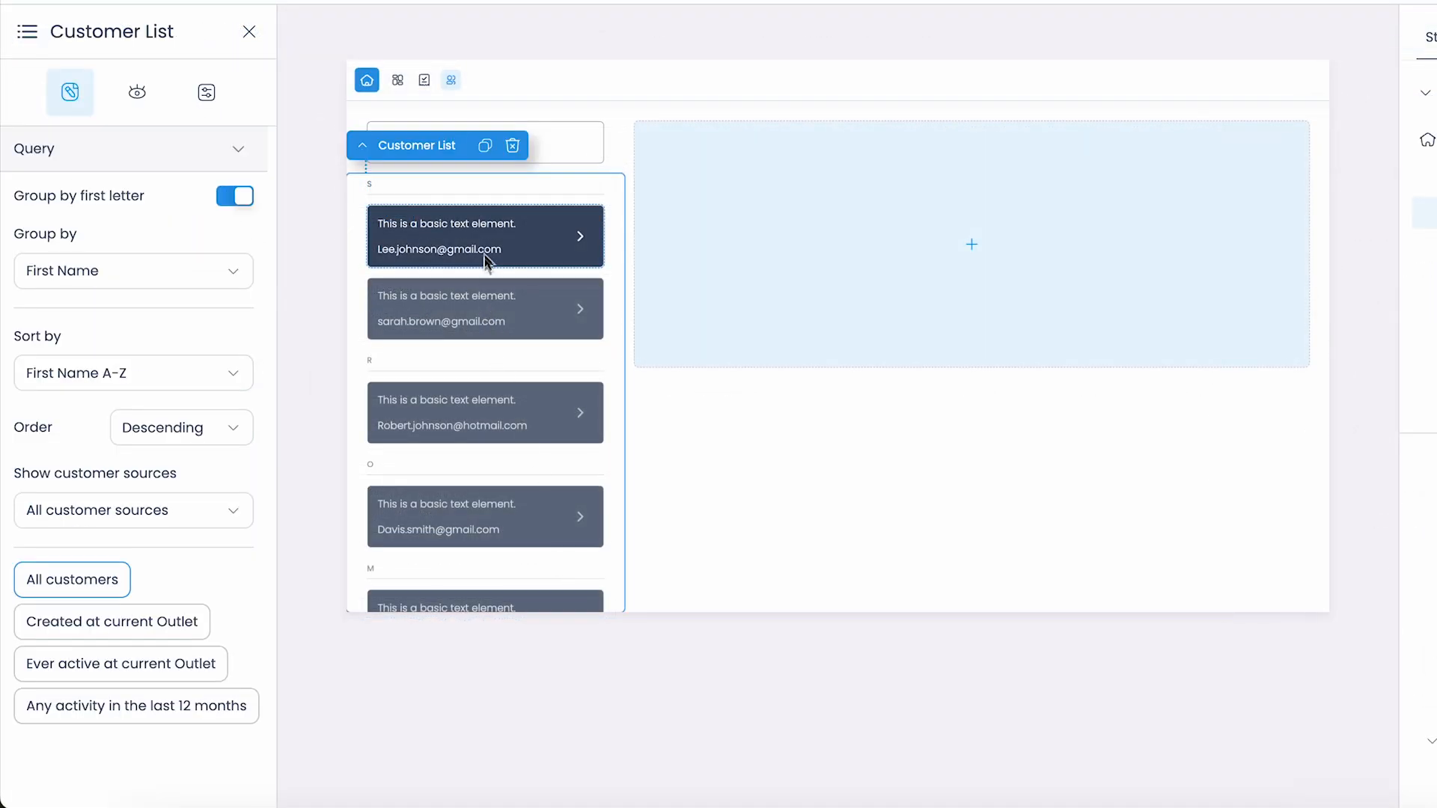
{"action": "left_click", "coordinate": [479, 219]}
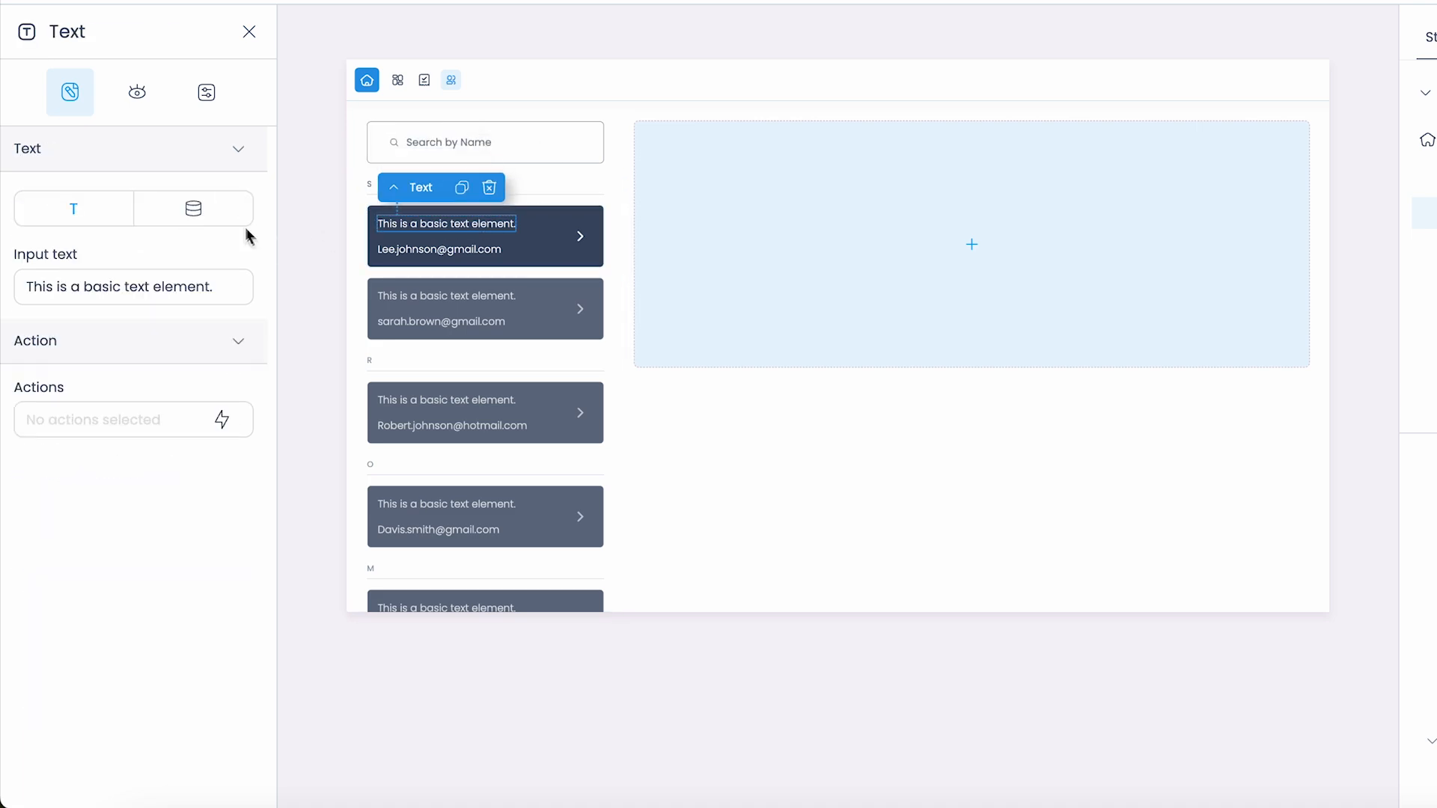
{"action": "left_click", "coordinate": [217, 223]}
{"action": "left_click", "coordinate": [224, 287]}
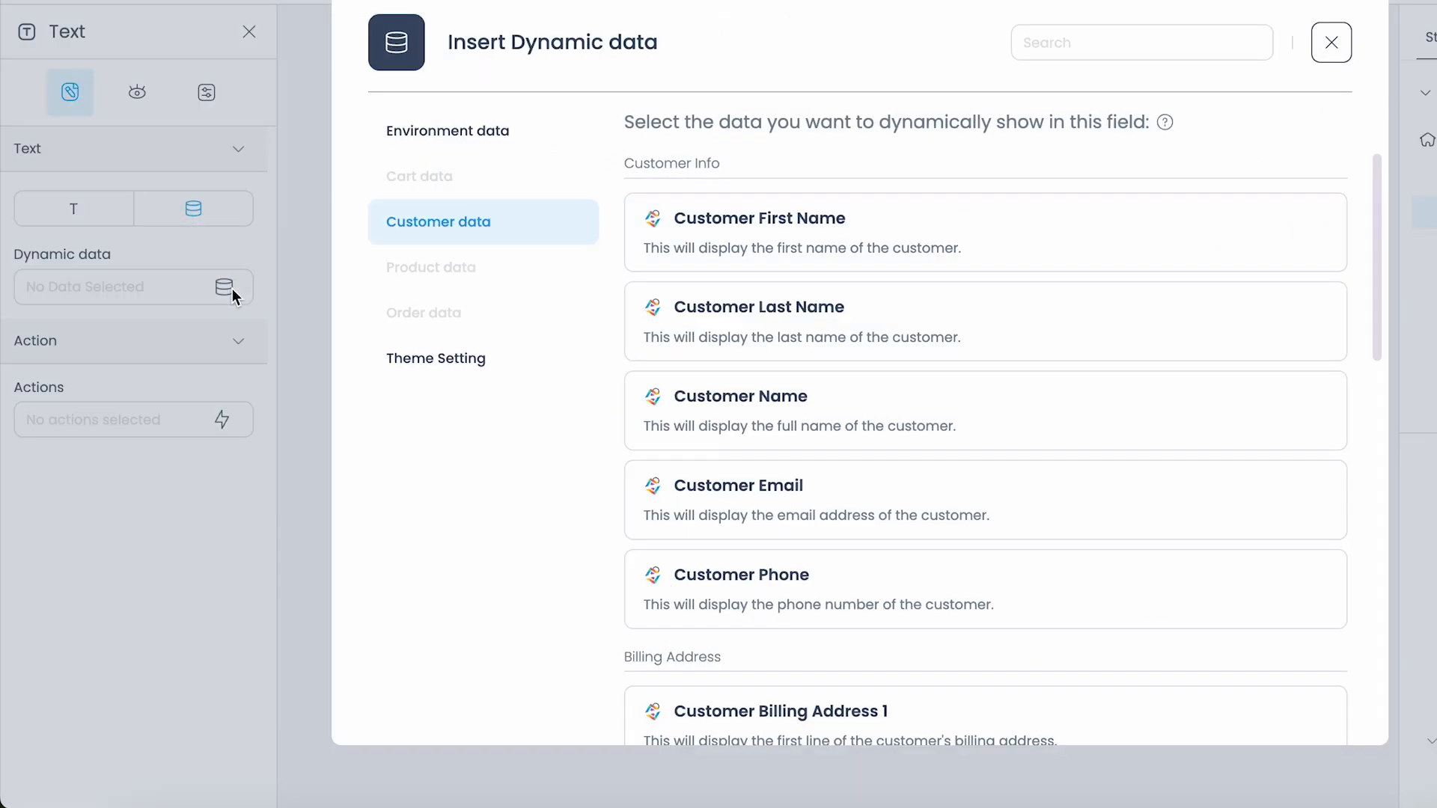
{"action": "left_click", "coordinate": [748, 223]}
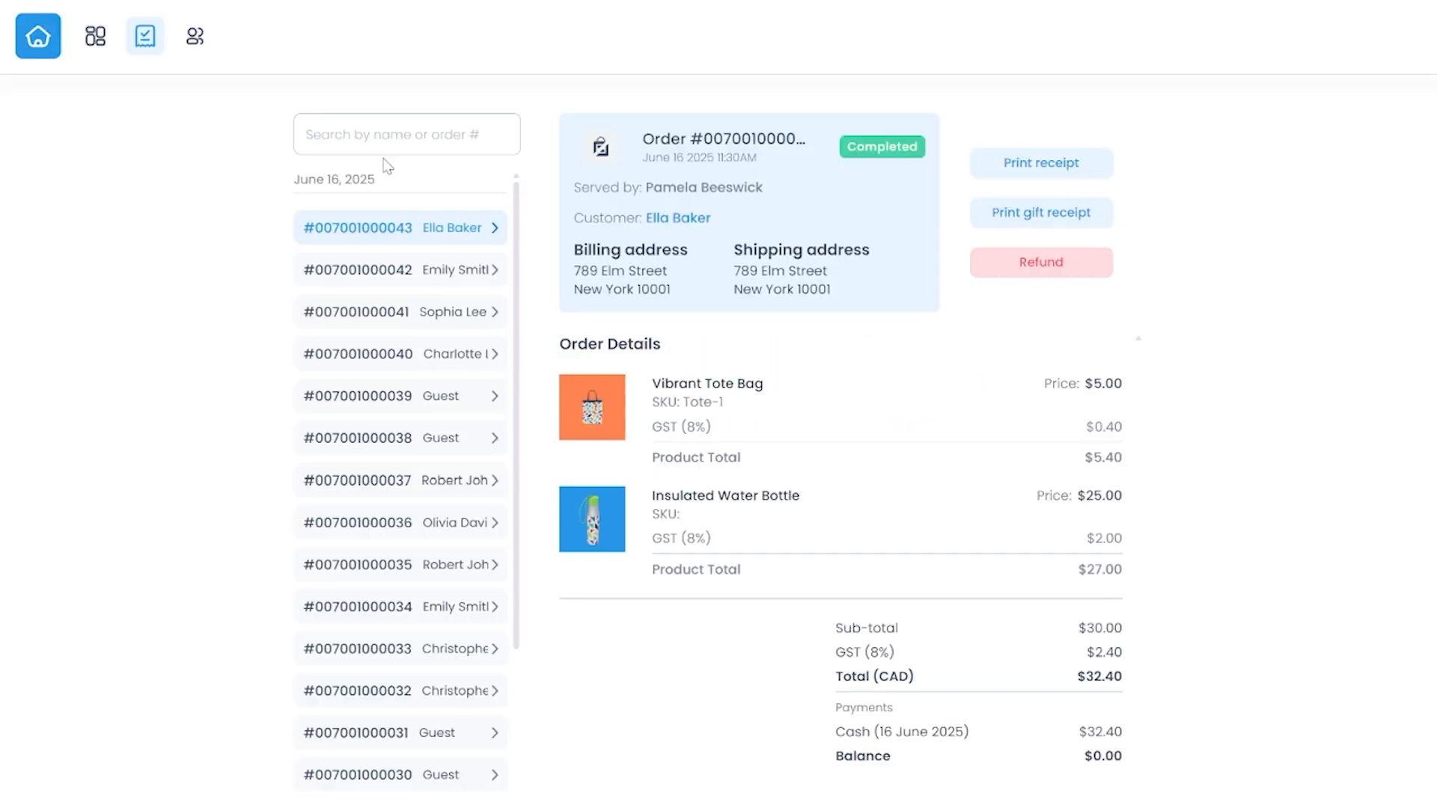
Go through several orders in the live order list to examine how each one's customer, address and item details display
{"action": "left_click", "coordinate": [388, 277]}
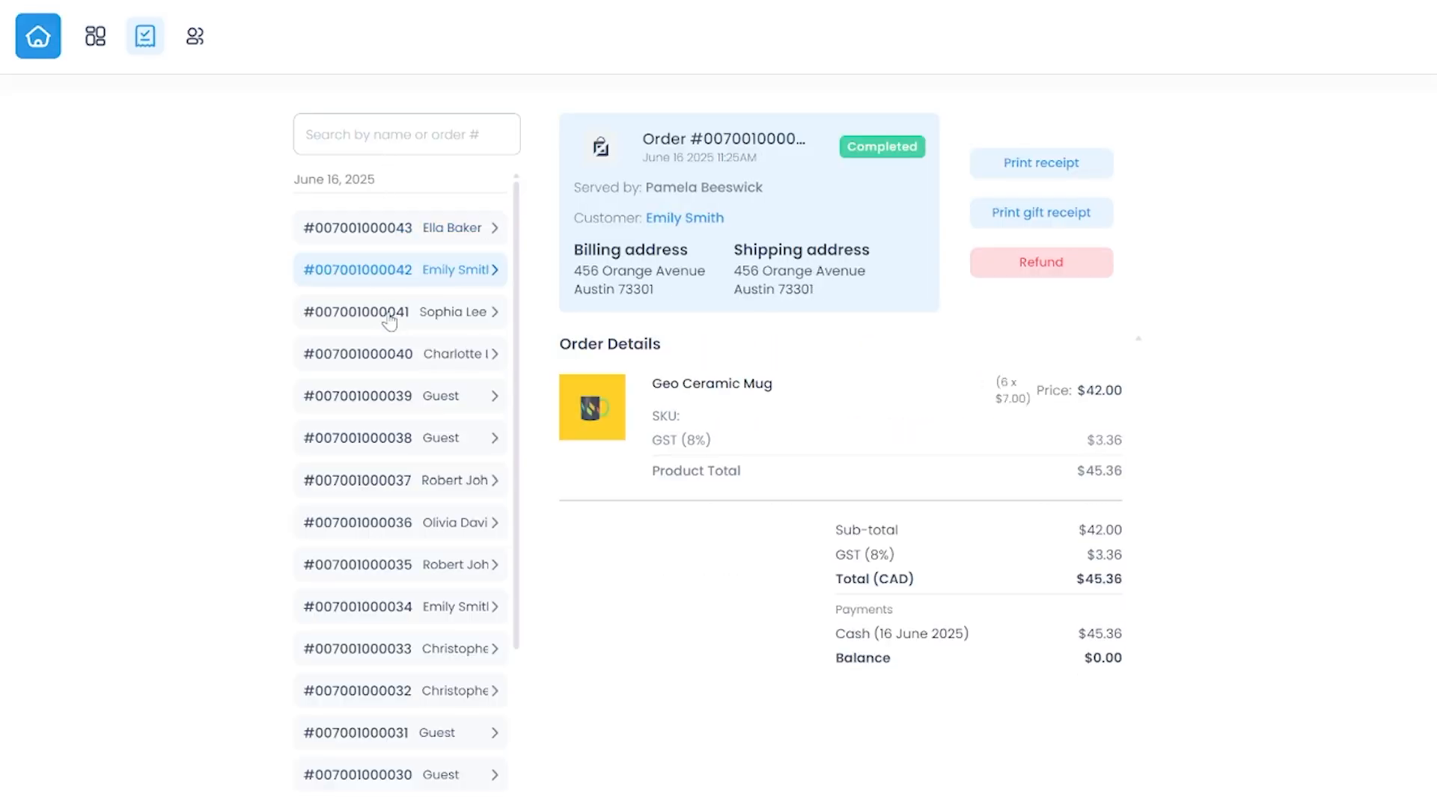
{"action": "left_click", "coordinate": [388, 318]}
{"action": "left_click", "coordinate": [389, 357]}
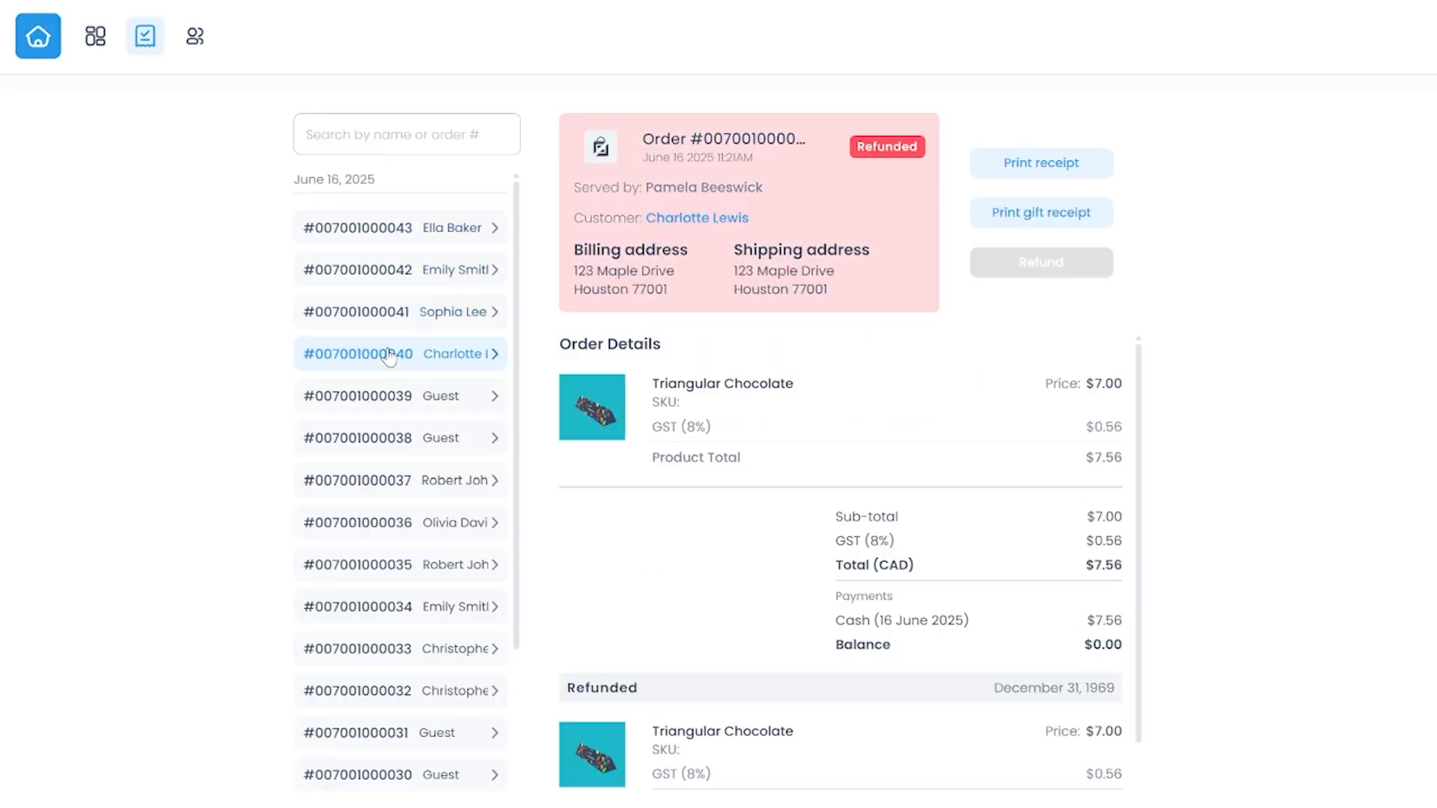
{"action": "left_click", "coordinate": [394, 405]}
{"action": "left_click", "coordinate": [399, 449]}
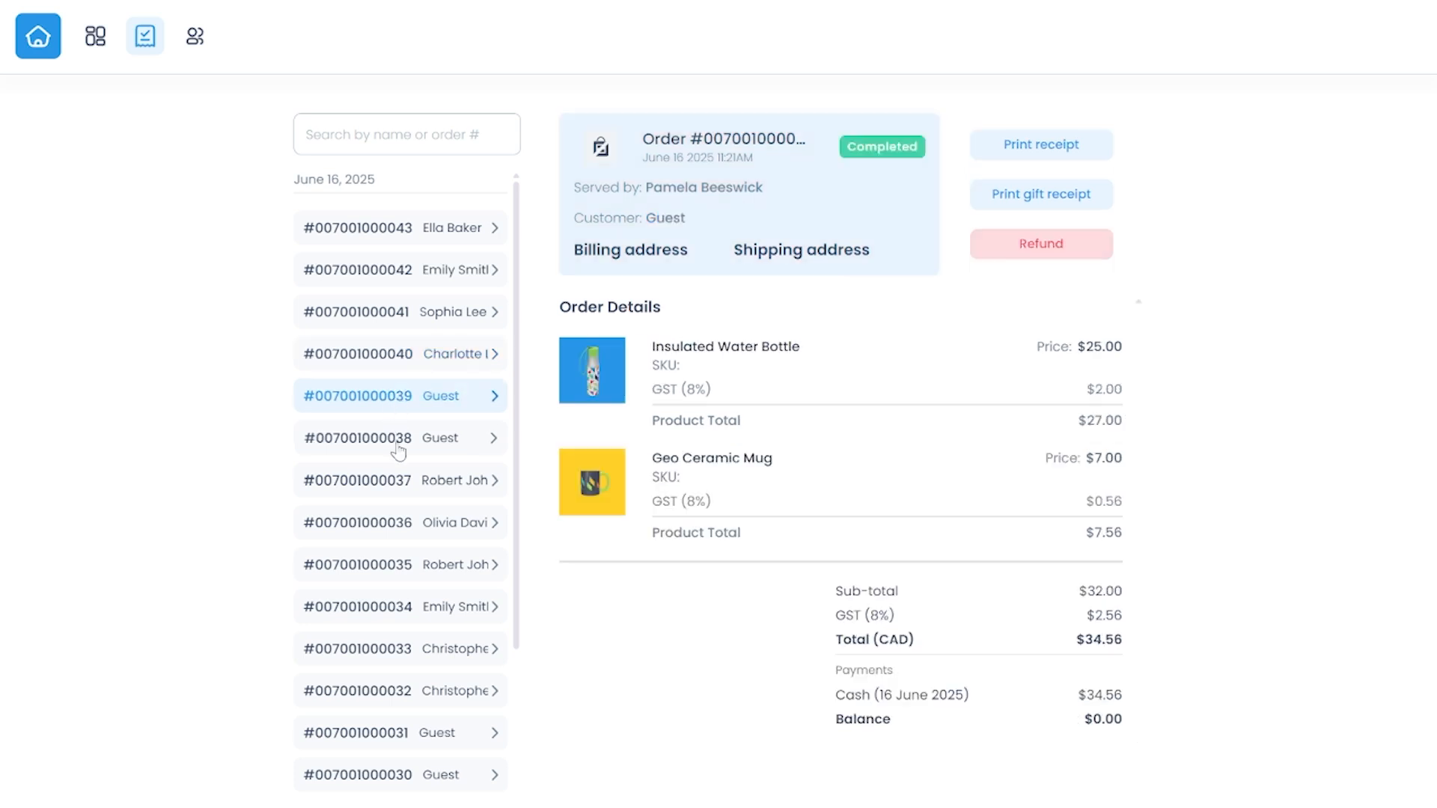
{"action": "left_click", "coordinate": [405, 485]}
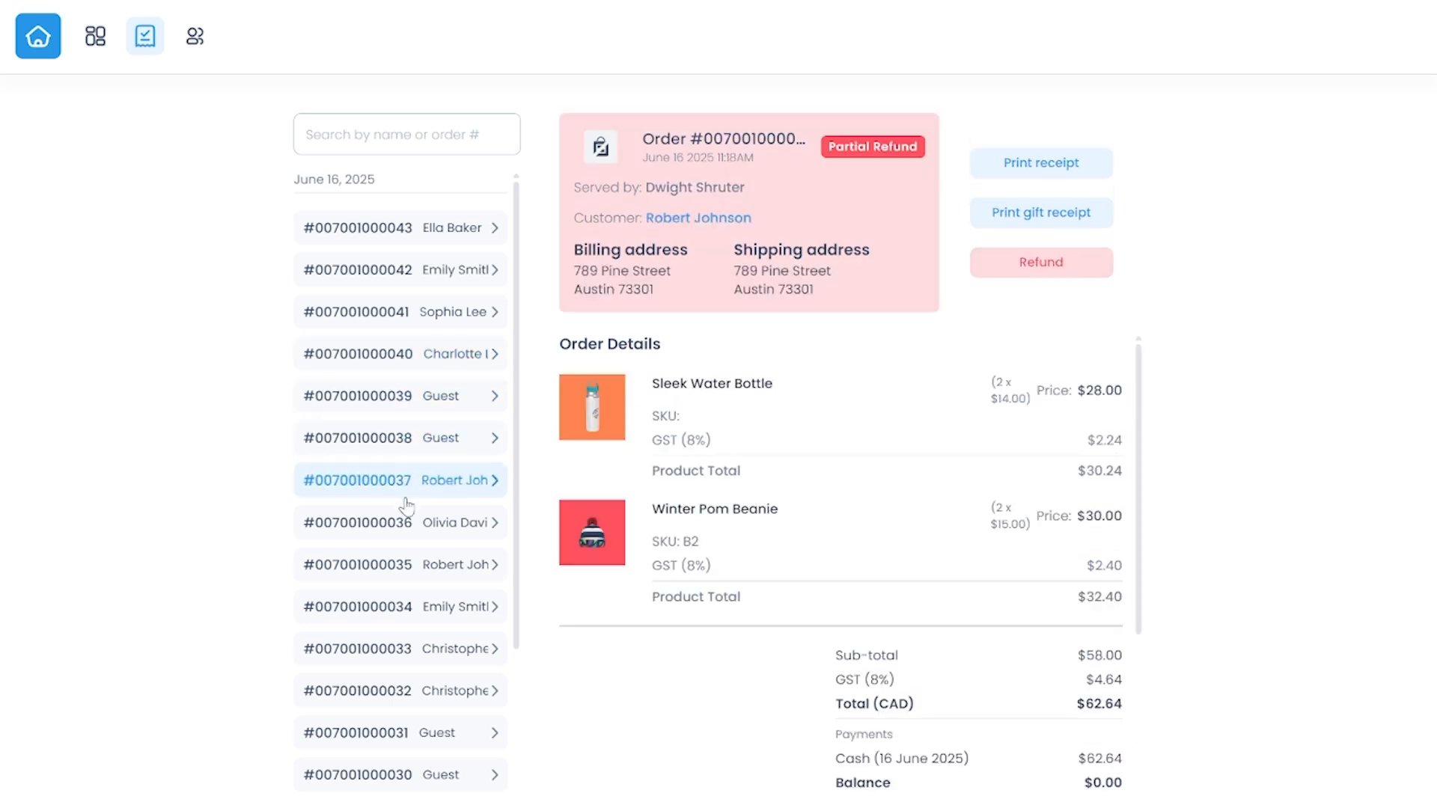
{"action": "left_click", "coordinate": [408, 517]}
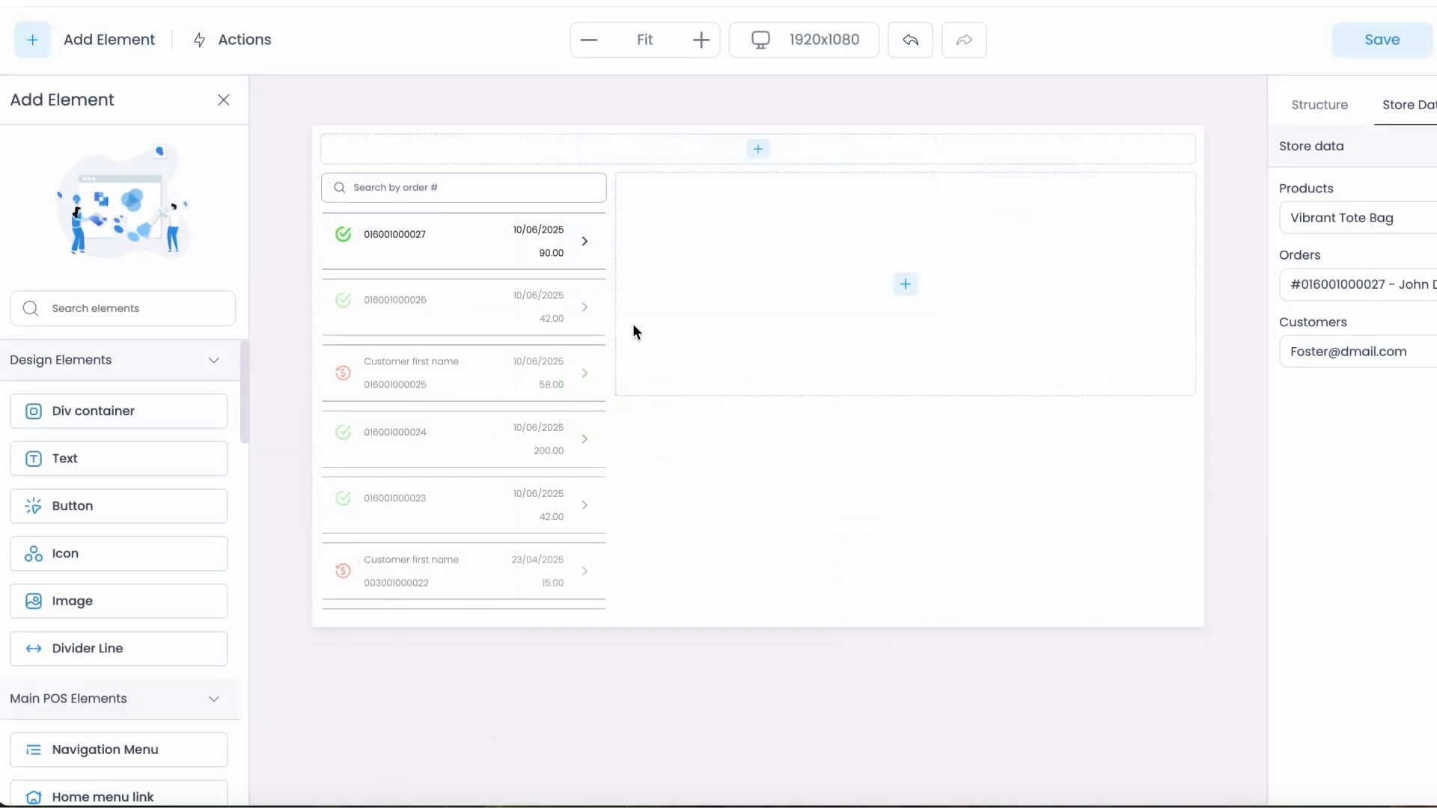
Add an Order Section to the empty div container beside the order list
{"action": "left_click", "coordinate": [770, 288]}
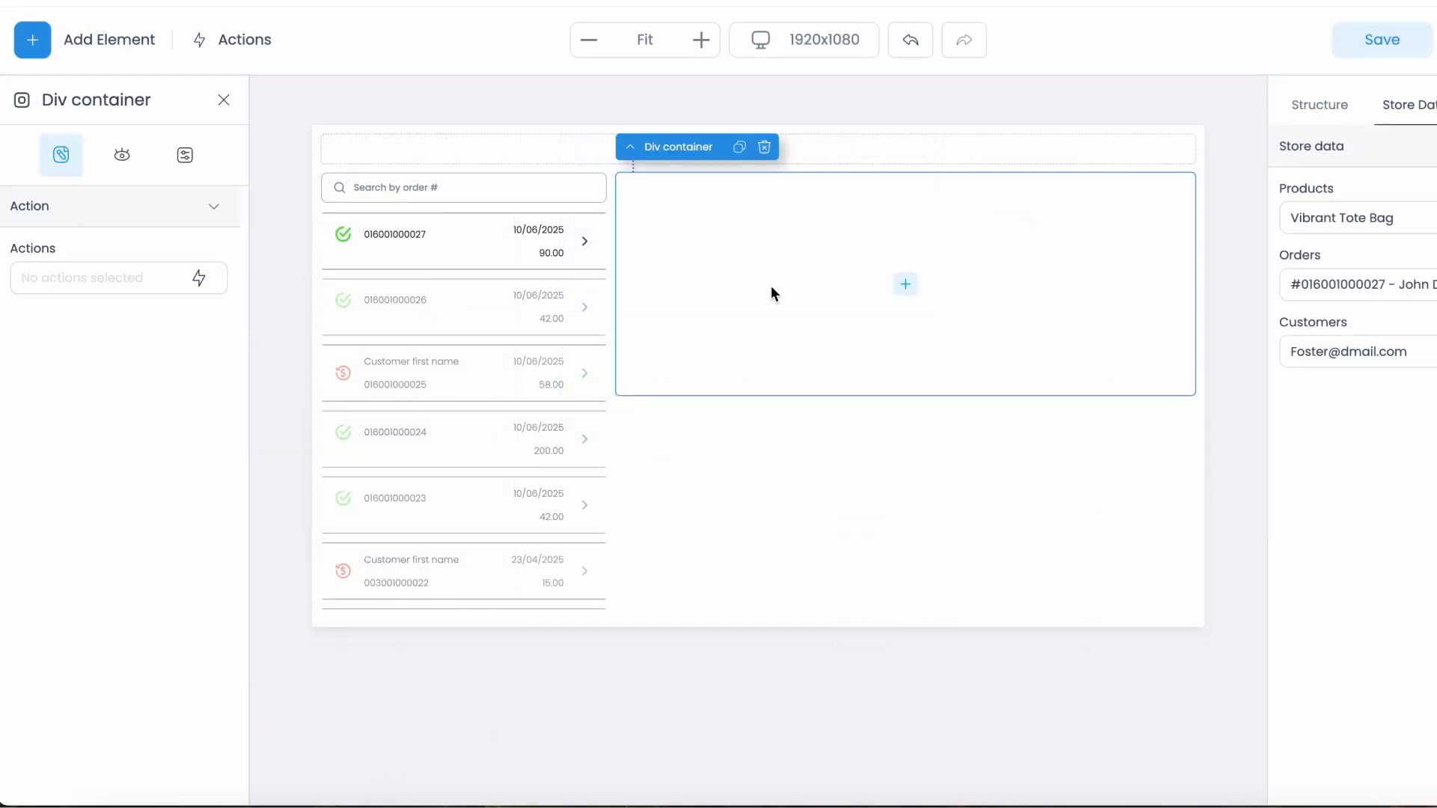
{"action": "left_click", "coordinate": [41, 46]}
{"action": "scroll", "coordinate": [96, 565], "scroll_direction": "down", "scroll_amount": 5}
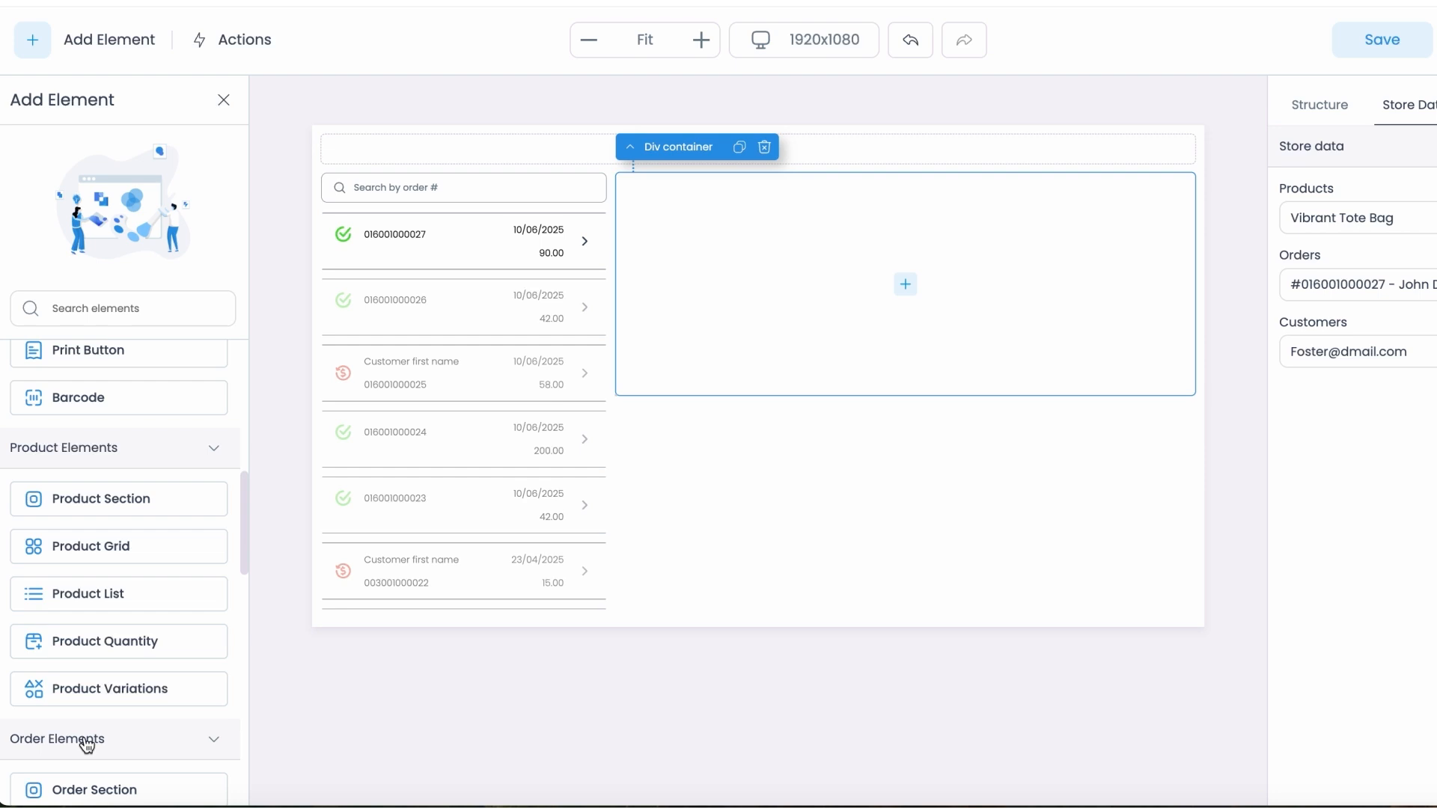
{"action": "left_click", "coordinate": [98, 792]}
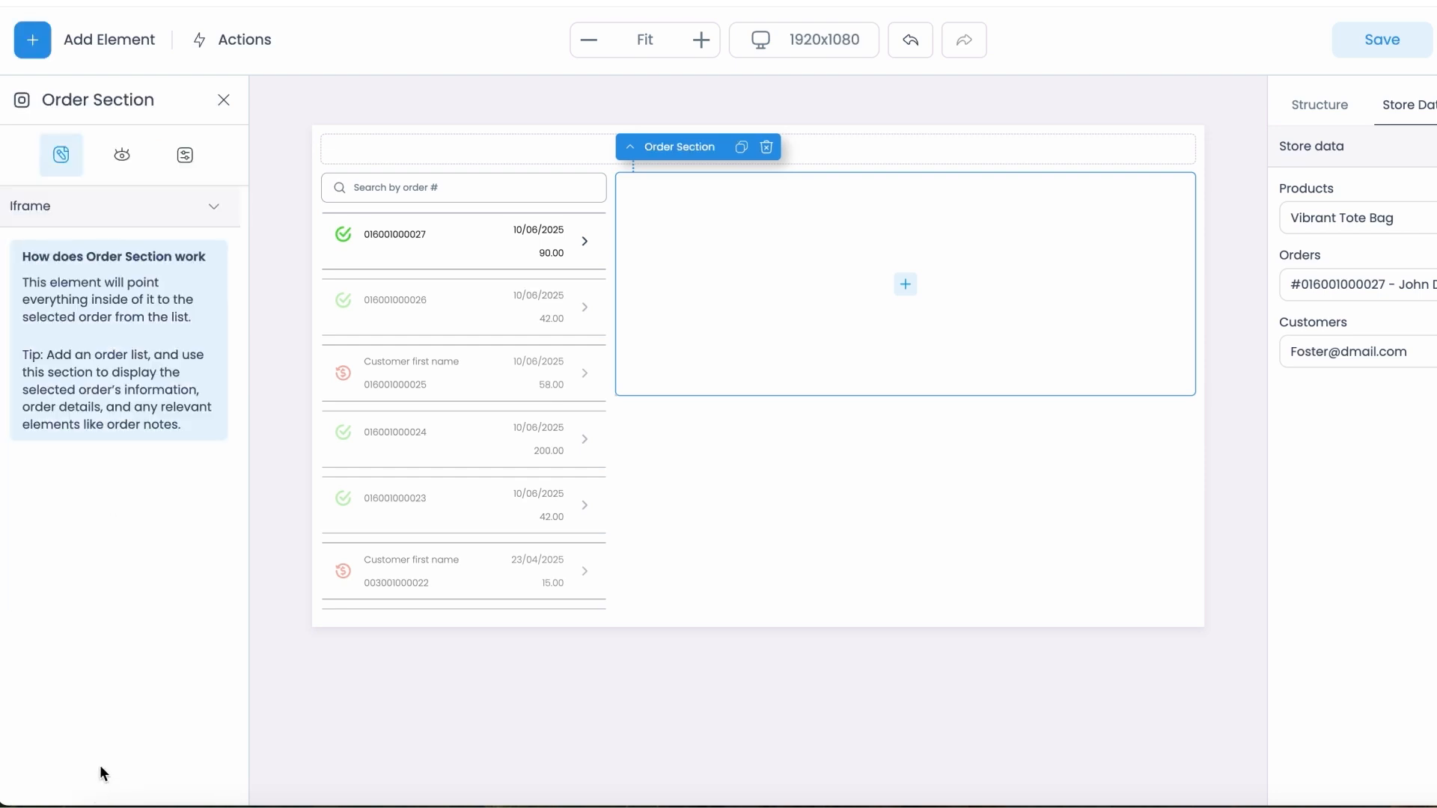
Add a text element inside the Order Section and switch its content to dynamic data
{"action": "left_click", "coordinate": [33, 45]}
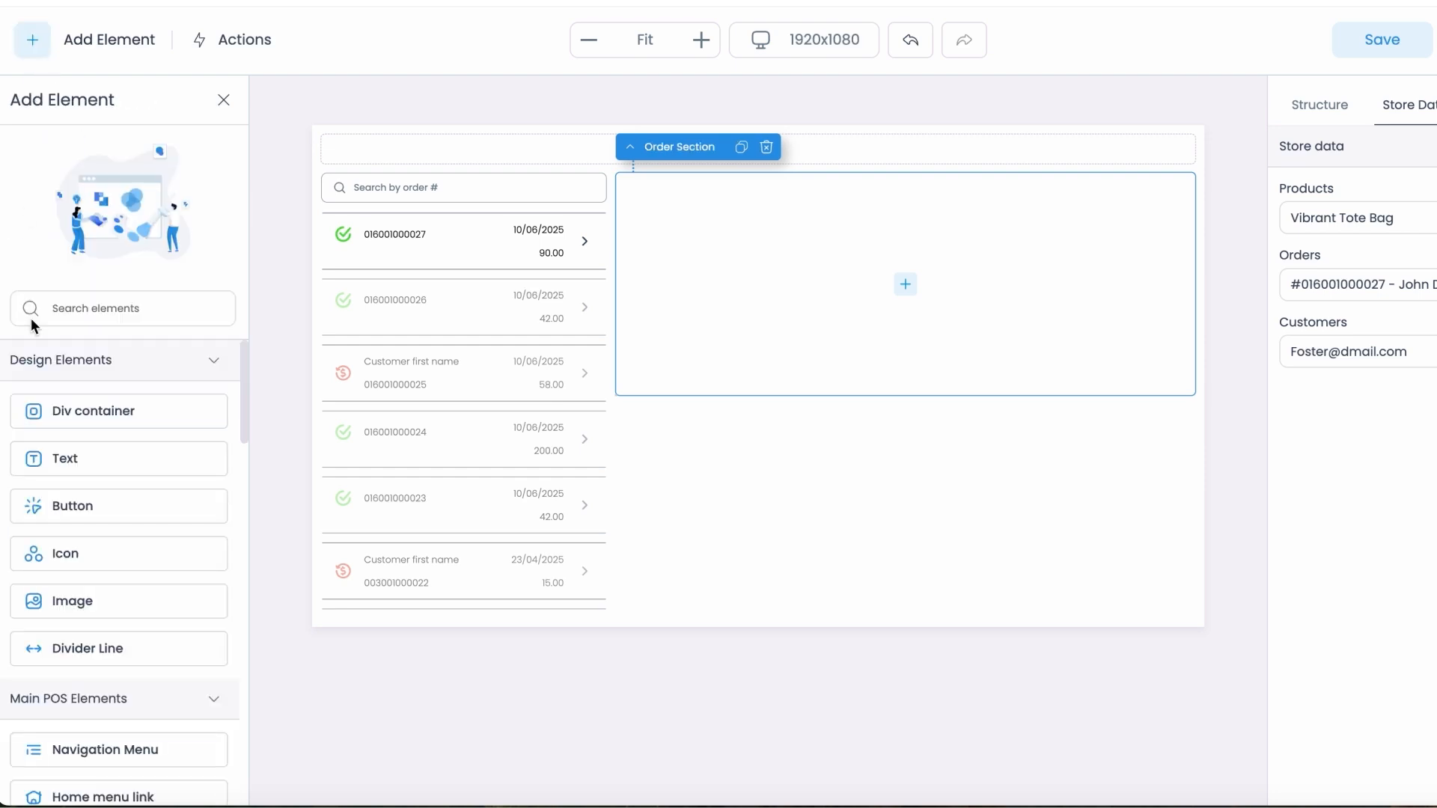
{"action": "left_click", "coordinate": [65, 458]}
{"action": "left_click", "coordinate": [174, 261]}
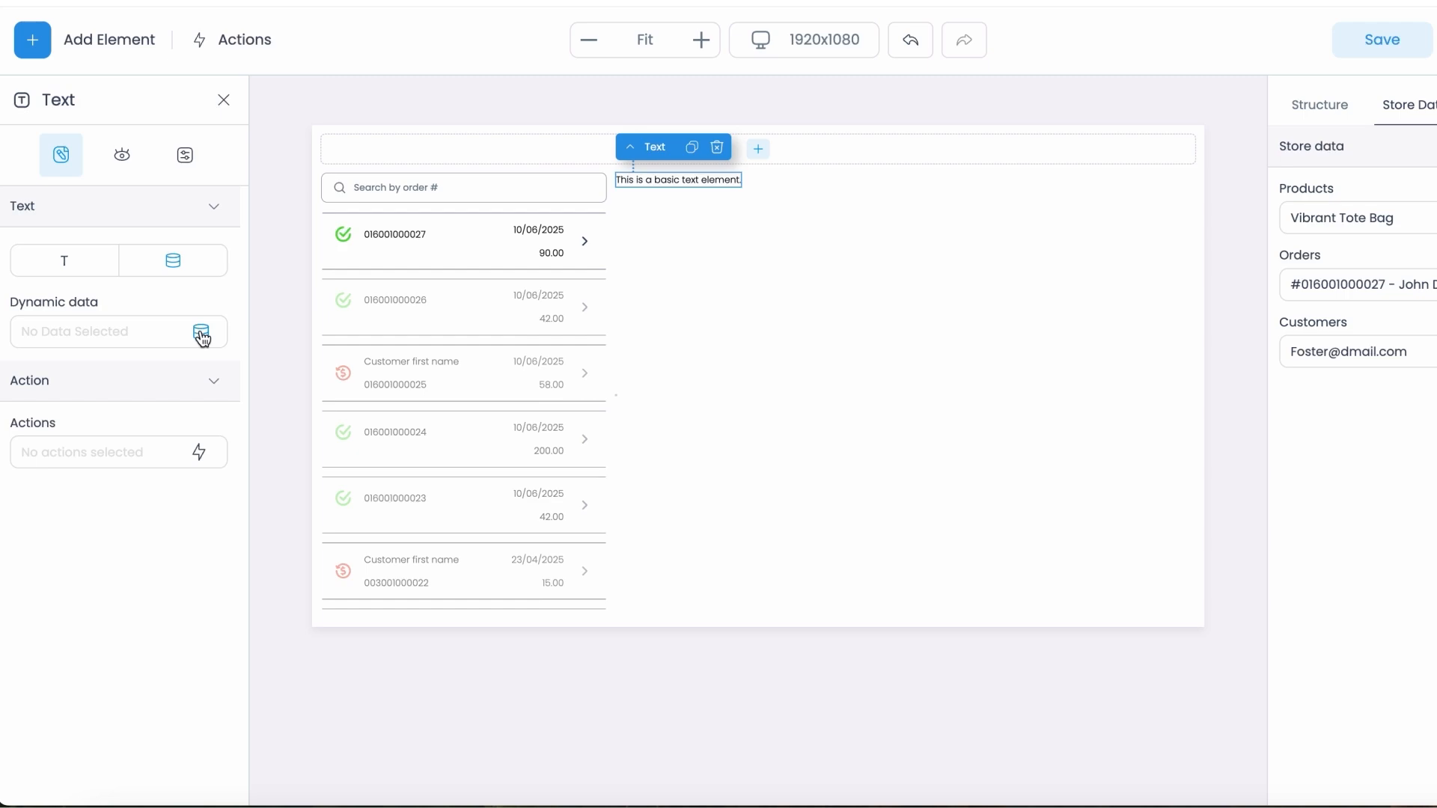
Link the Order Section text to the order's Customer First Name data and preview it with a different sample order
{"action": "left_click", "coordinate": [200, 332]}
{"action": "left_click", "coordinate": [423, 287]}
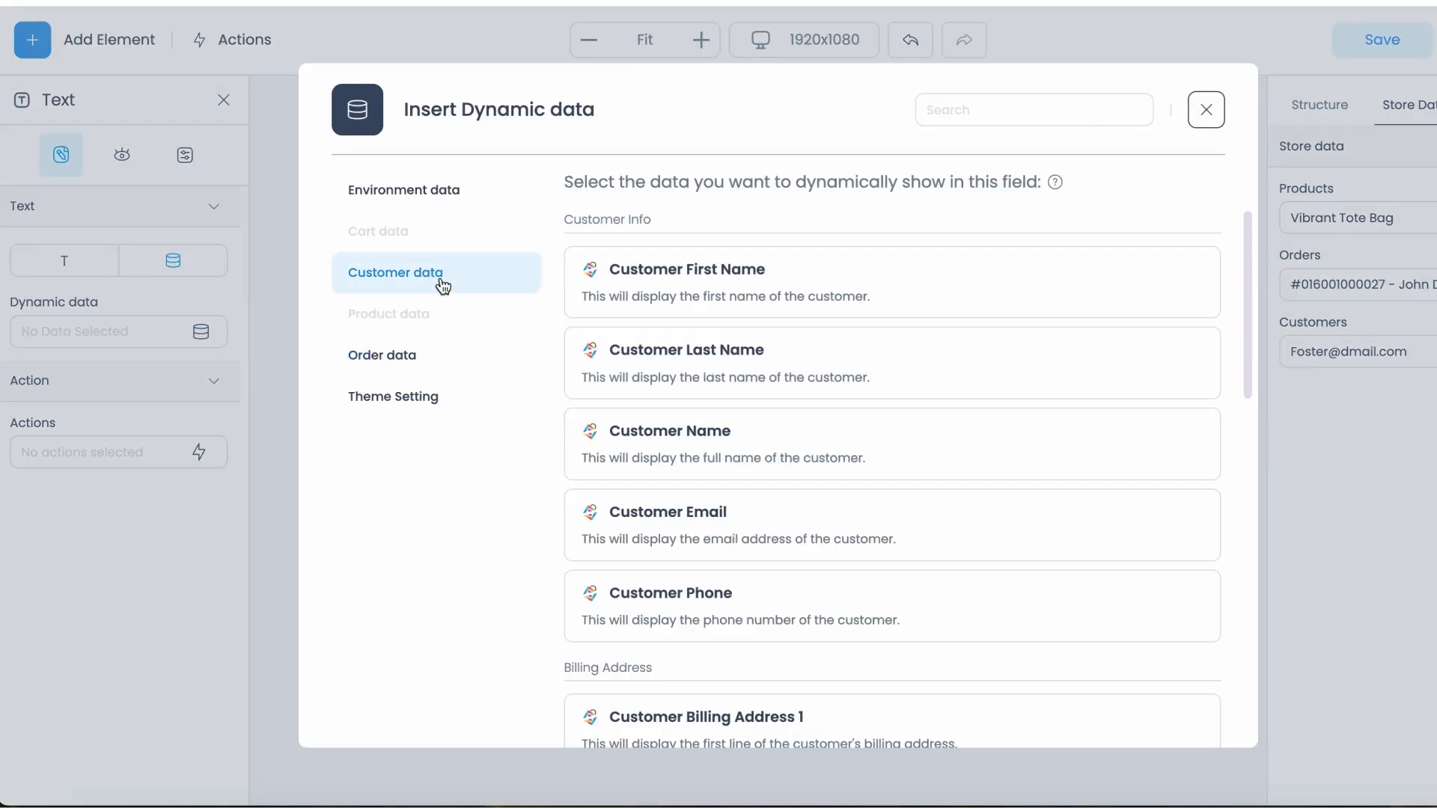
{"action": "left_click", "coordinate": [687, 291]}
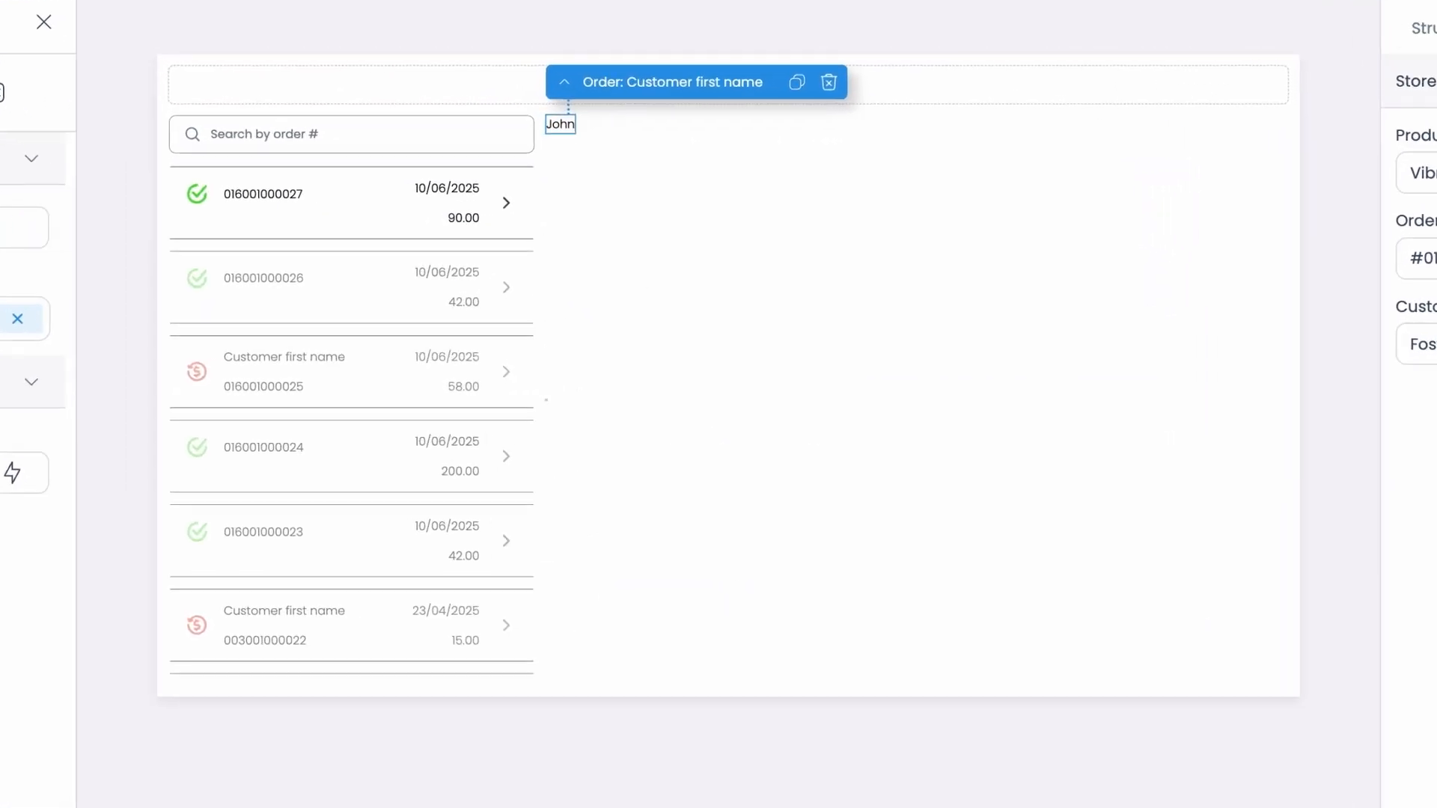
{"action": "left_click", "coordinate": [1374, 280]}
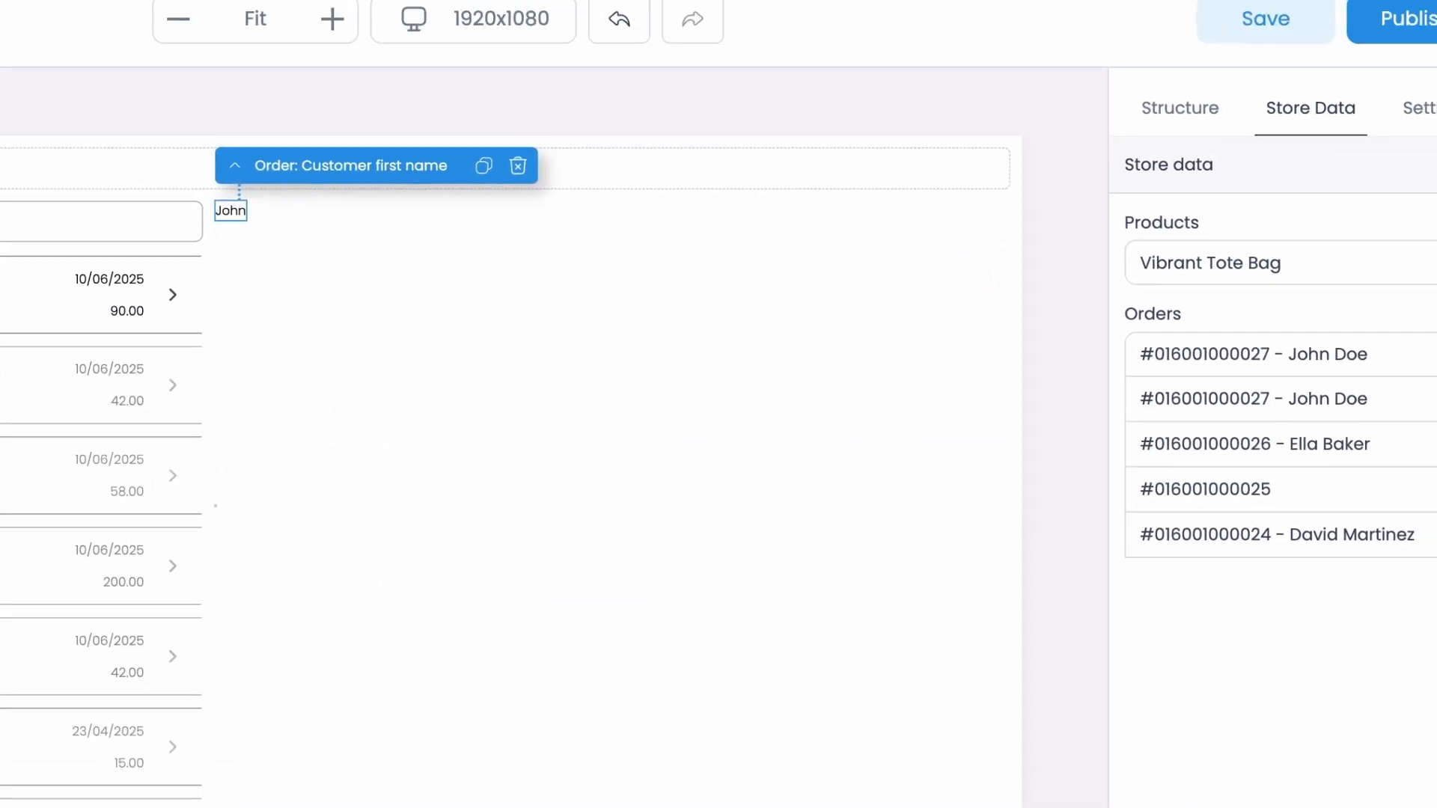
{"action": "left_click", "coordinate": [1361, 465]}
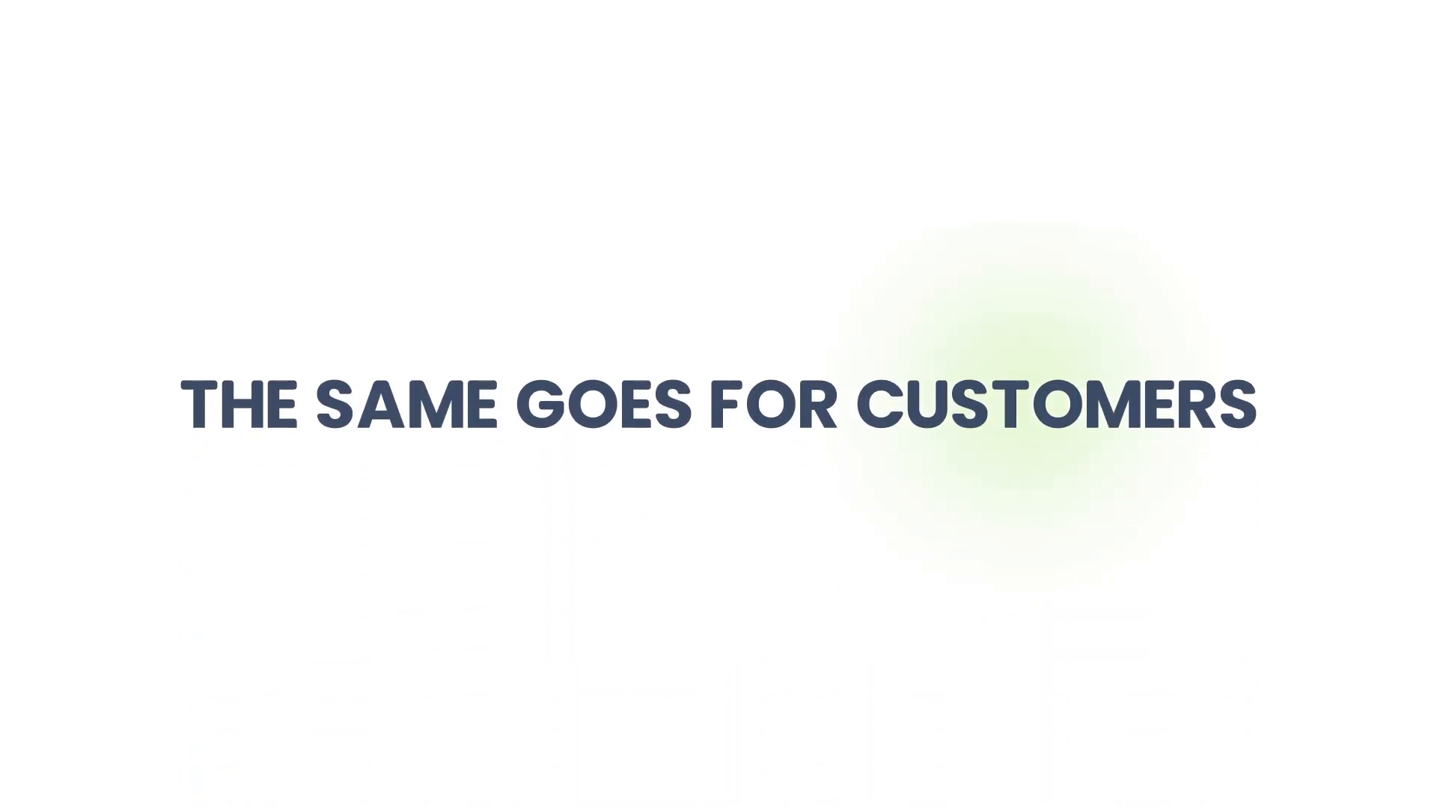
Add a Customer Section to the empty div container on the Customers page and place a text element in it
{"action": "left_click", "coordinate": [811, 327]}
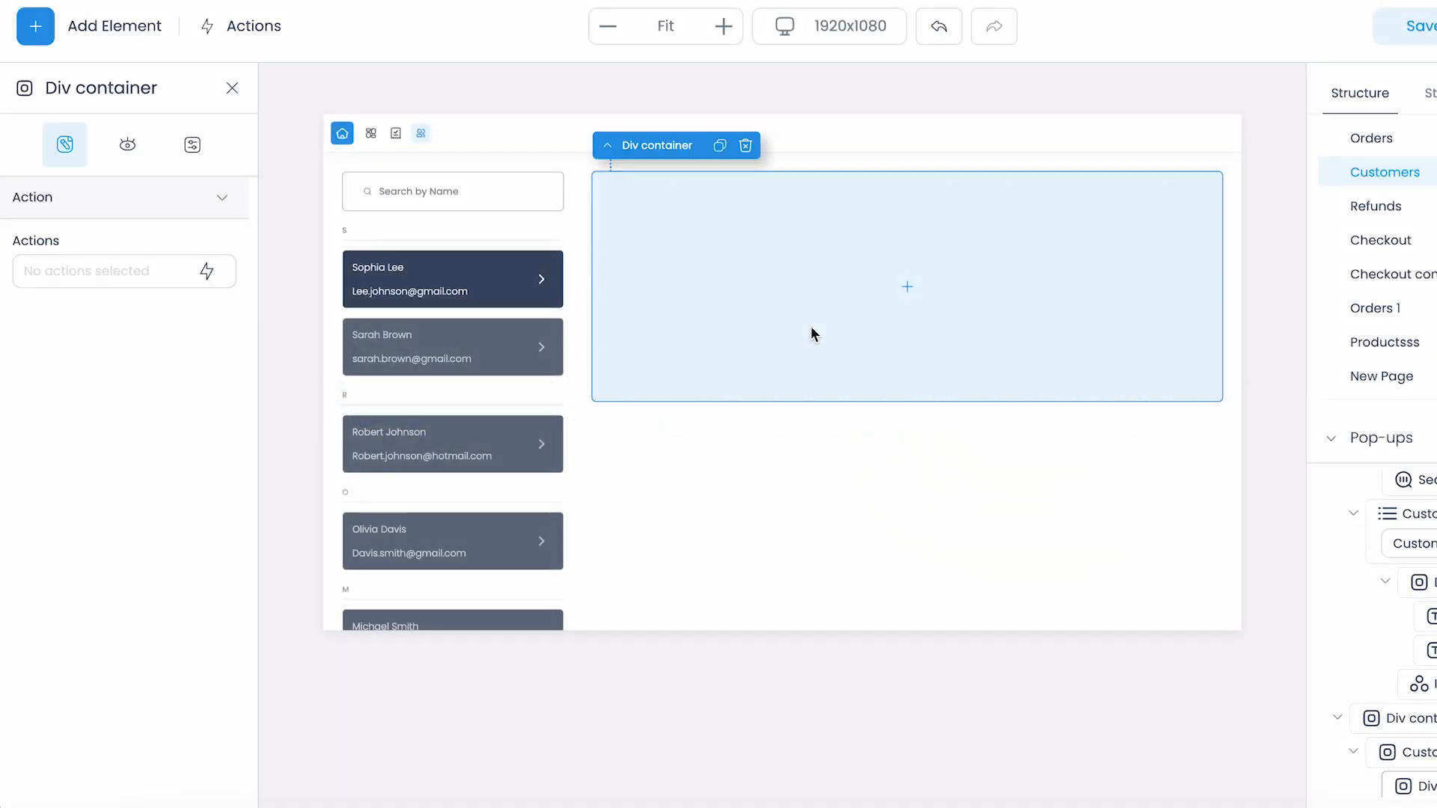
{"action": "left_click", "coordinate": [38, 29]}
{"action": "scroll", "coordinate": [141, 552], "scroll_direction": "down", "scroll_amount": 6}
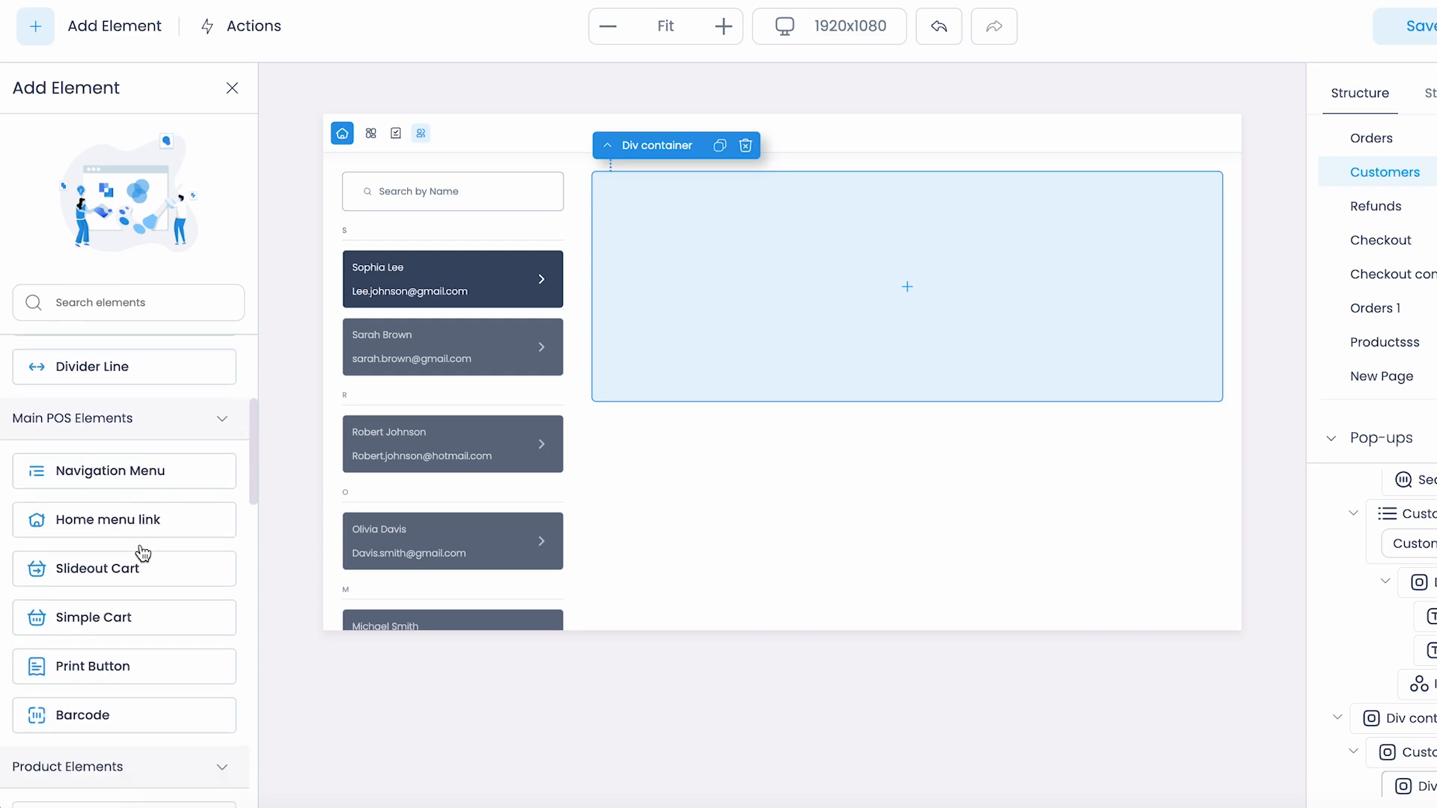
{"action": "scroll", "coordinate": [141, 552], "scroll_direction": "down", "scroll_amount": 6}
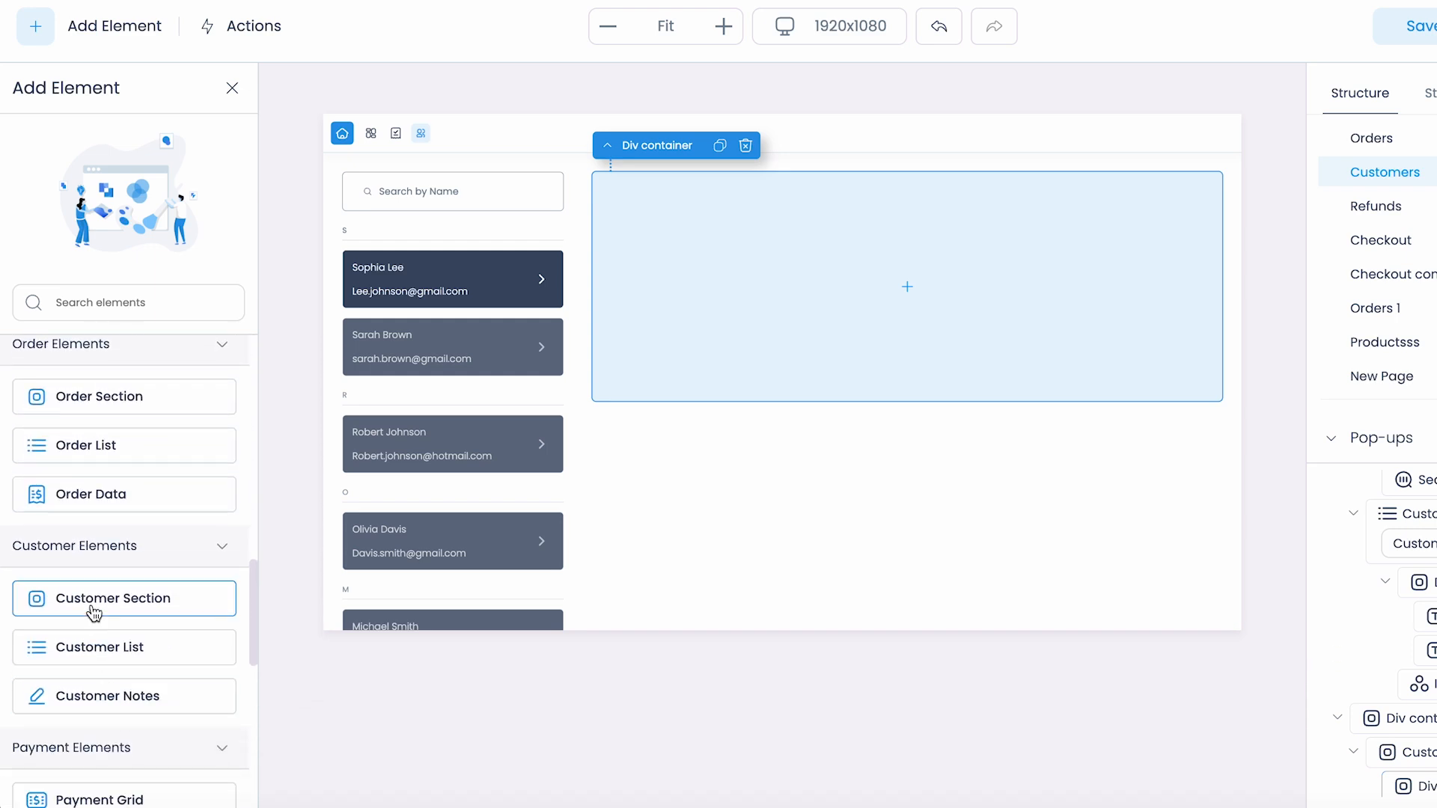
{"action": "left_click", "coordinate": [94, 612]}
{"action": "left_click", "coordinate": [35, 26]}
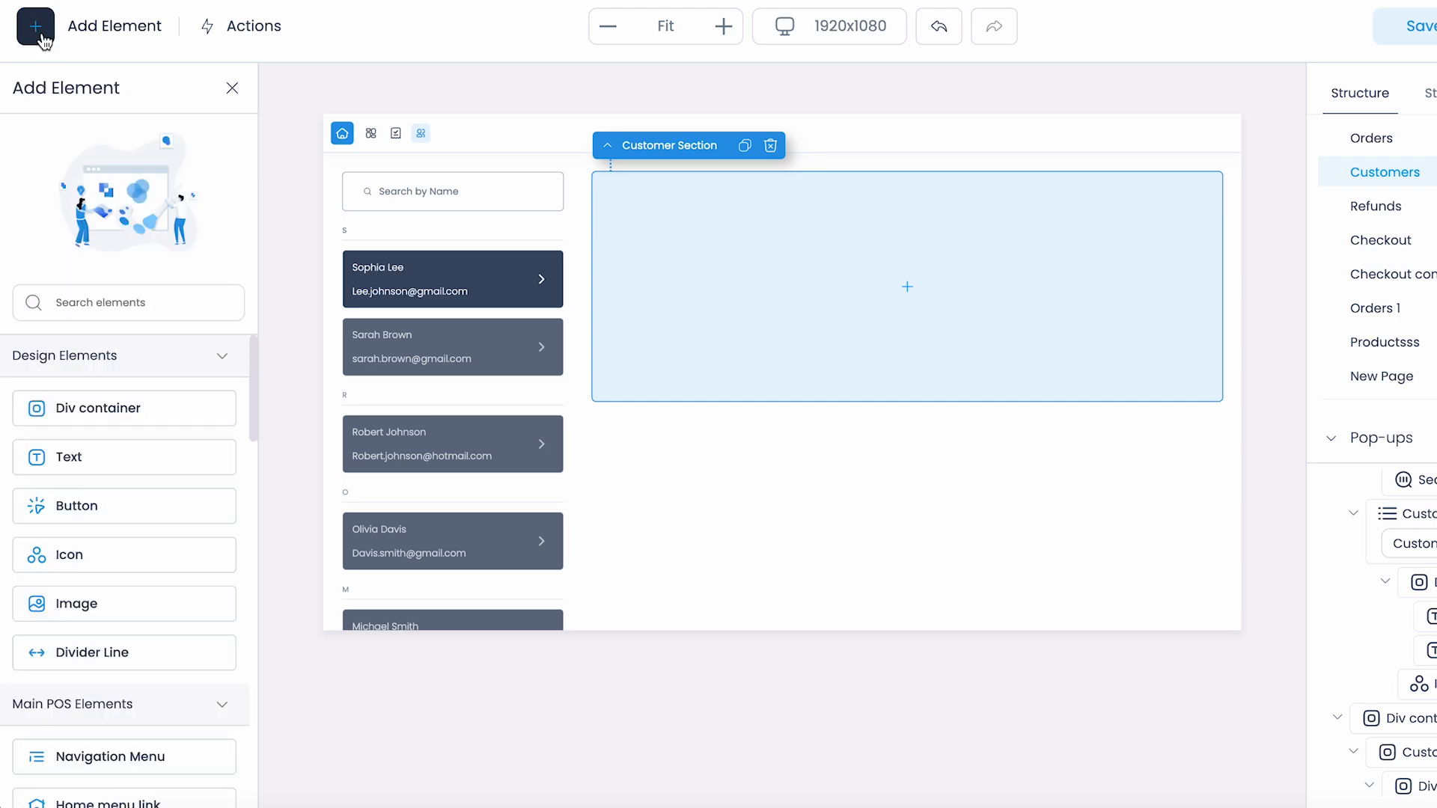
{"action": "left_click", "coordinate": [86, 454]}
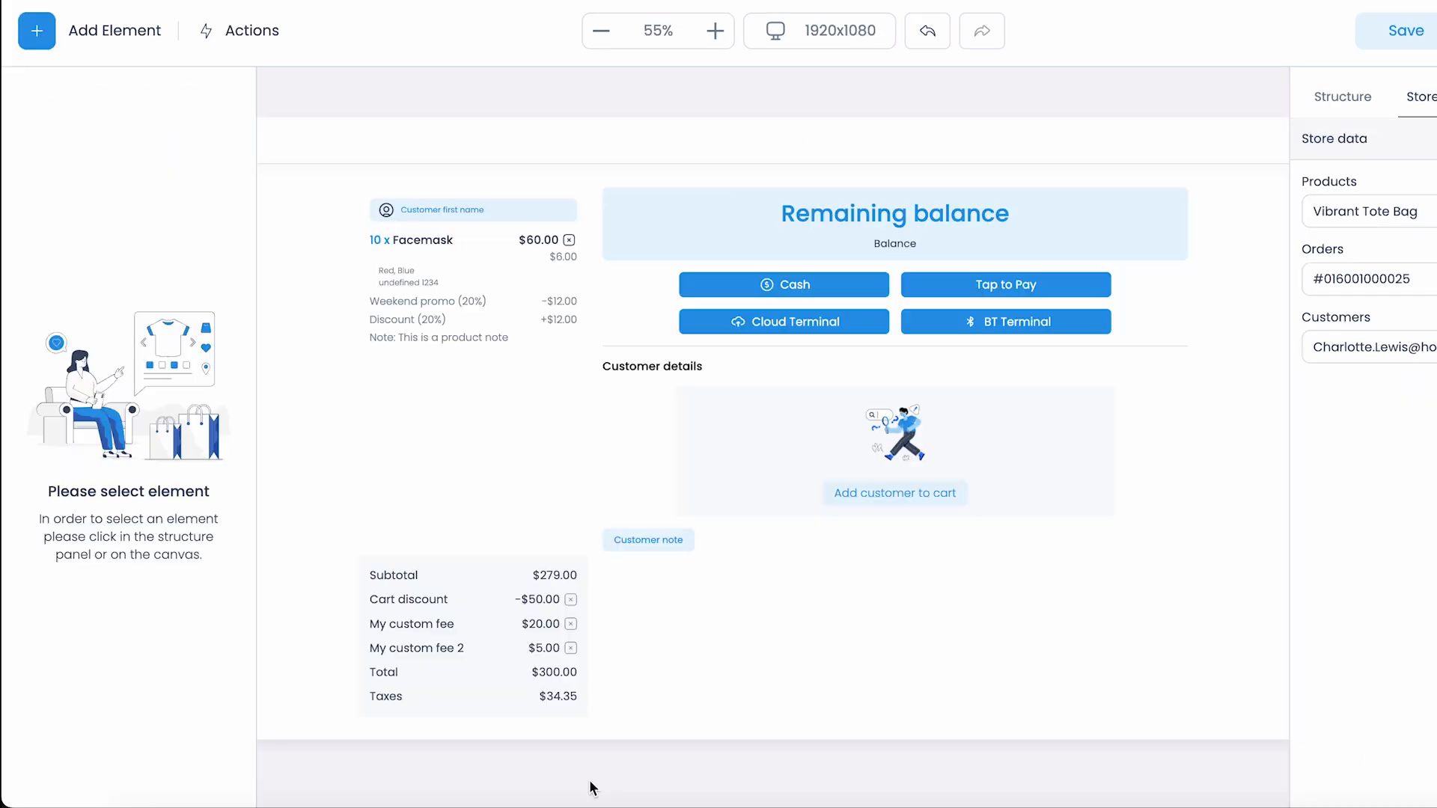
Add a Simple Cart element to the empty tall div container on the left of the blank page
{"action": "left_click", "coordinate": [500, 453]}
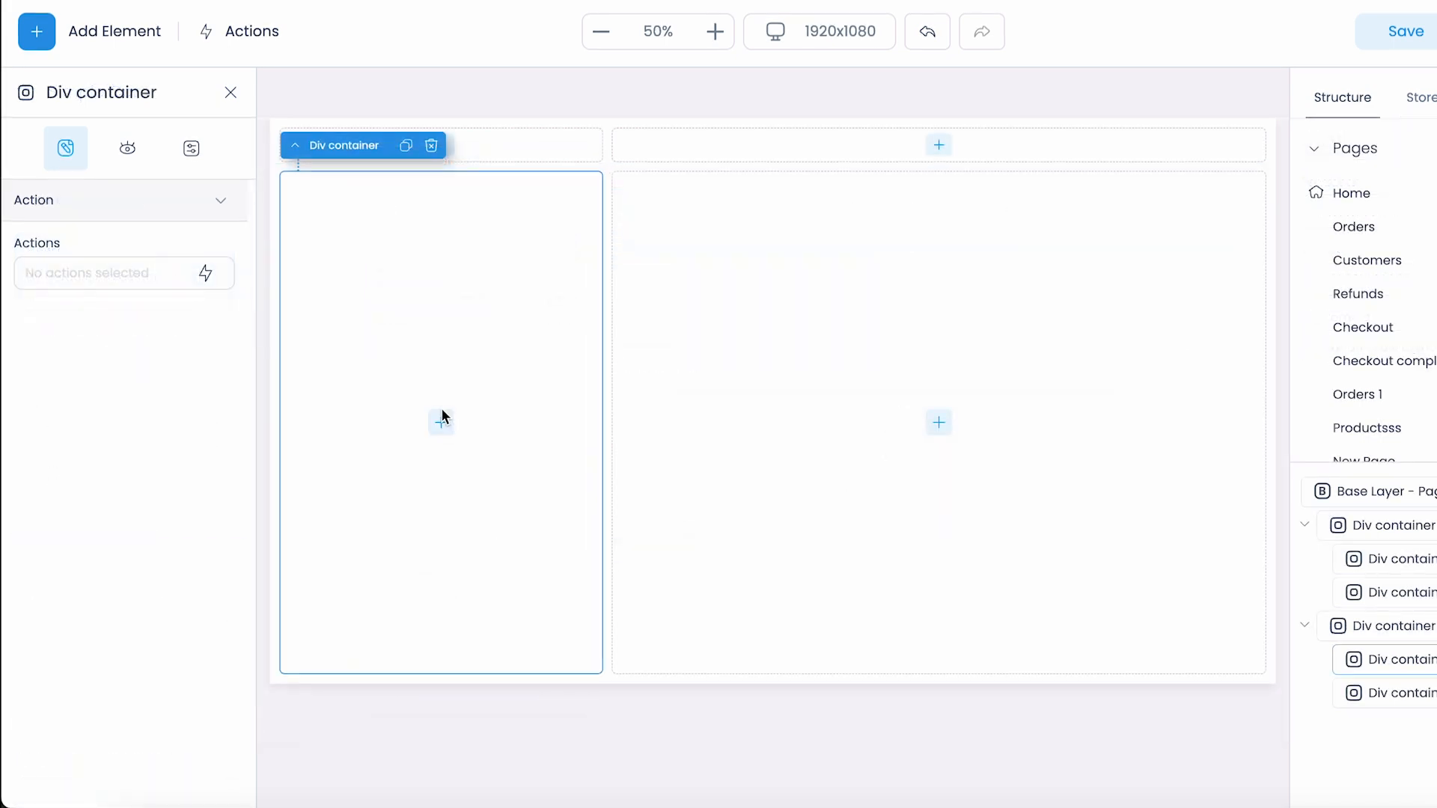
{"action": "left_click", "coordinate": [441, 422]}
{"action": "scroll", "coordinate": [146, 627], "scroll_direction": "down", "scroll_amount": 3}
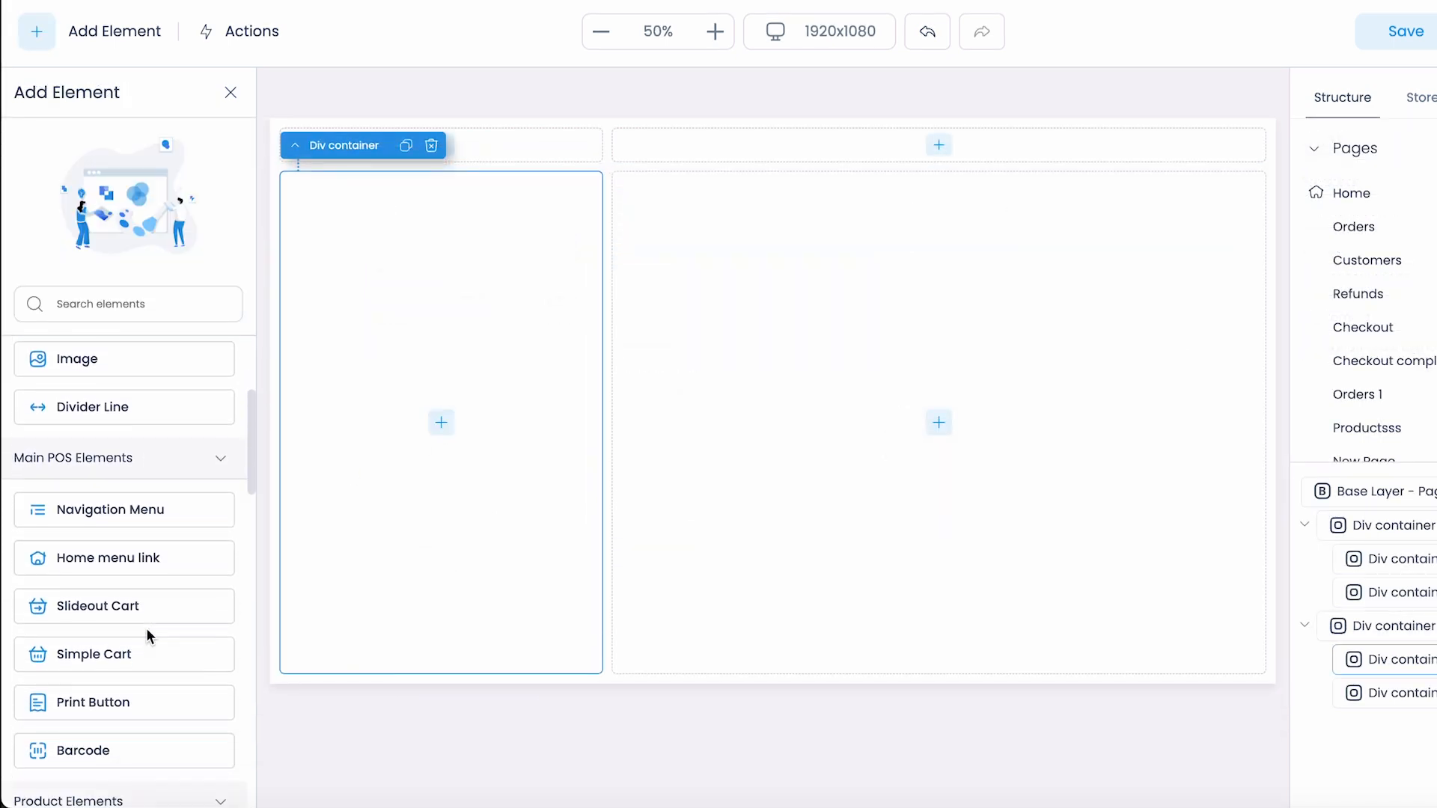
{"action": "left_click", "coordinate": [121, 655]}
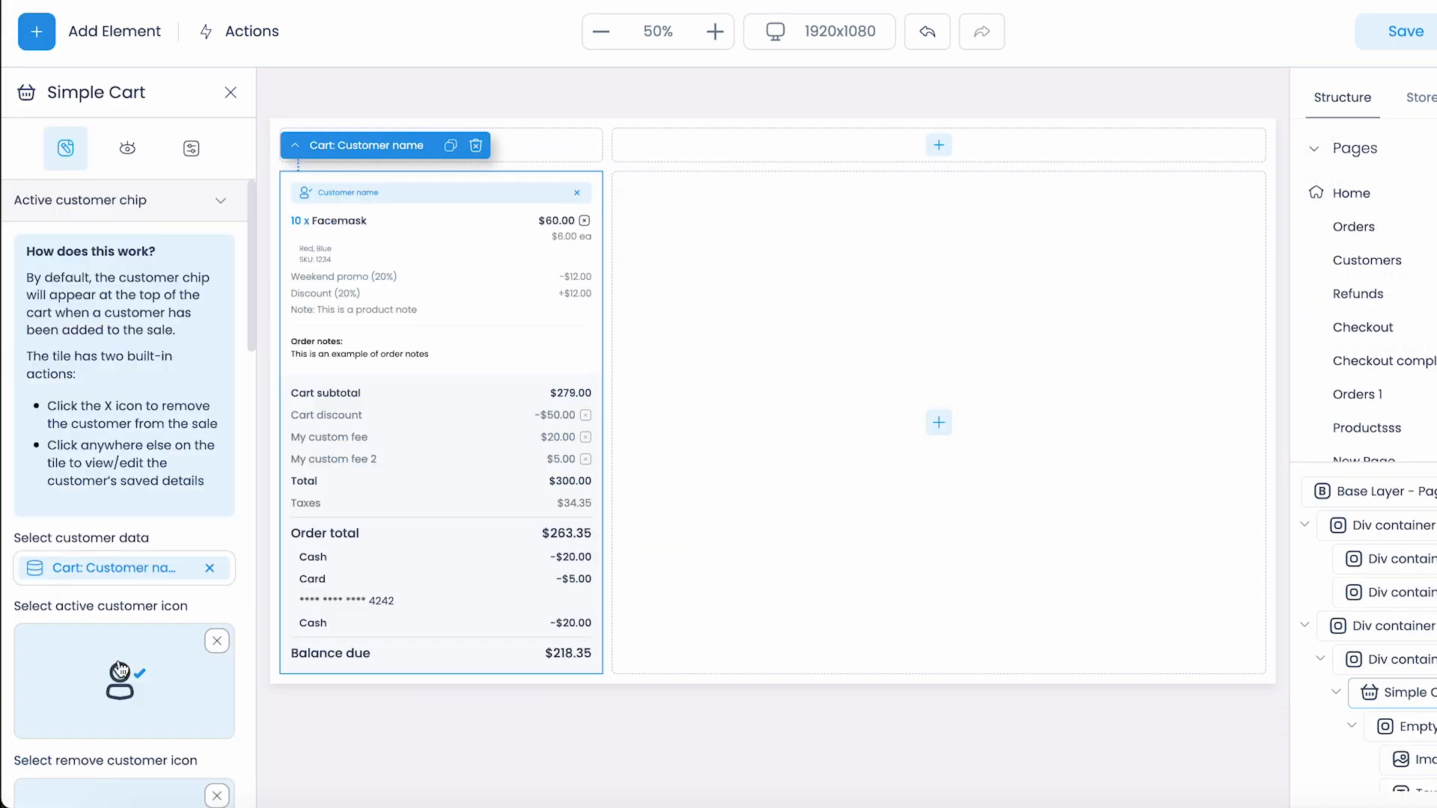
Turn off the SKU display in the Simple Cart's line items and turn it back on
{"action": "scroll", "coordinate": [120, 668], "scroll_direction": "down", "scroll_amount": 10}
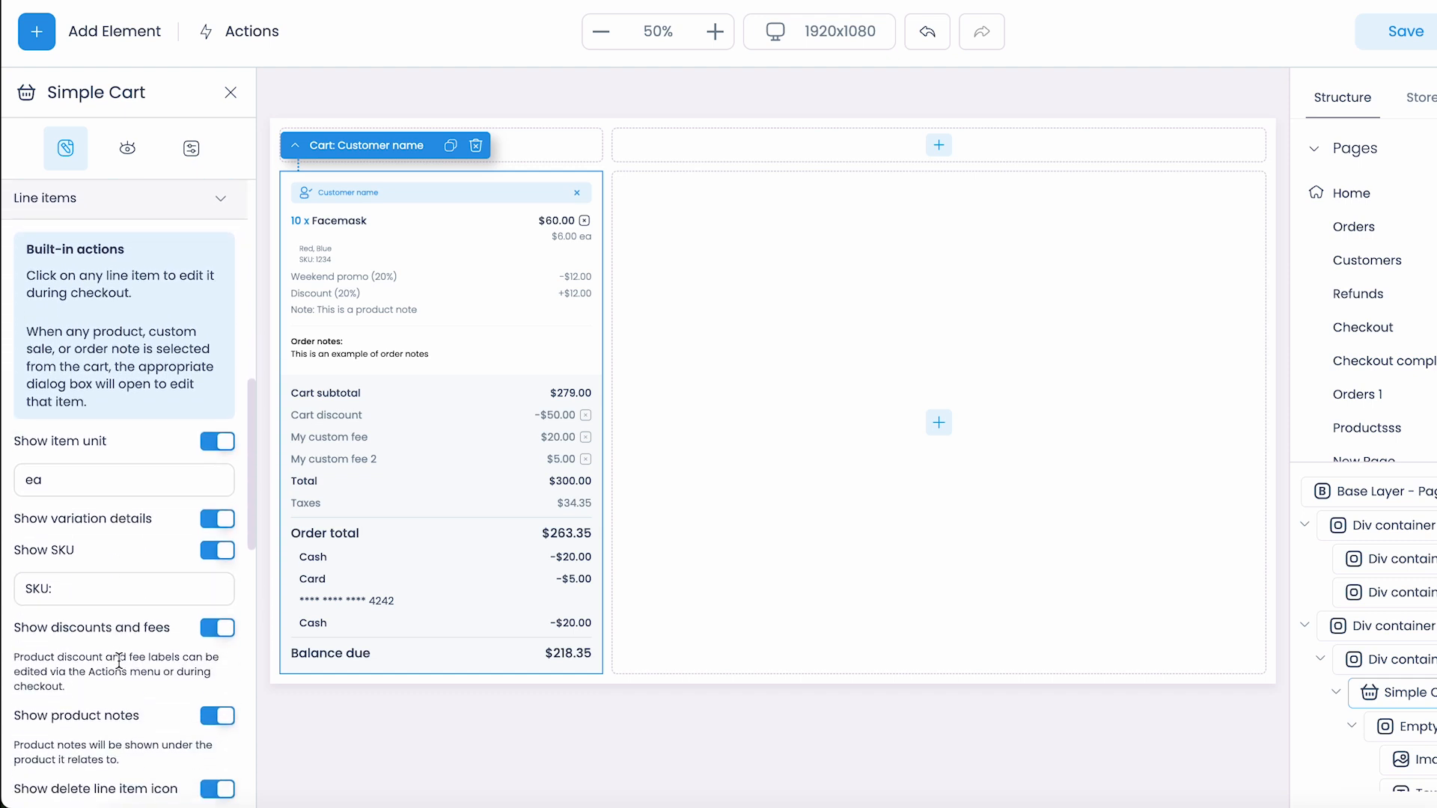
{"action": "left_click", "coordinate": [224, 554]}
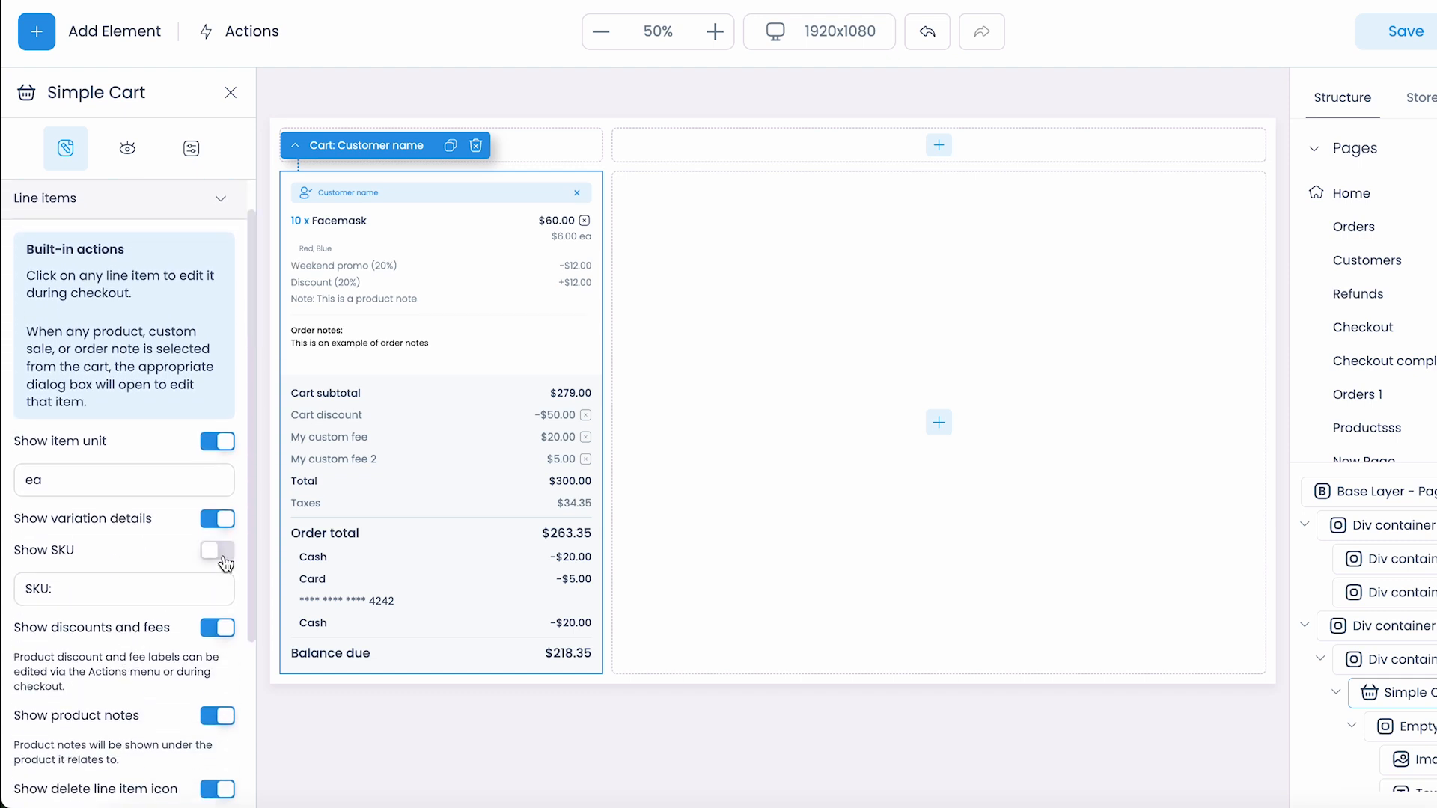
{"action": "left_click", "coordinate": [217, 554]}
{"action": "scroll", "coordinate": [217, 560], "scroll_direction": "up", "scroll_amount": 1}
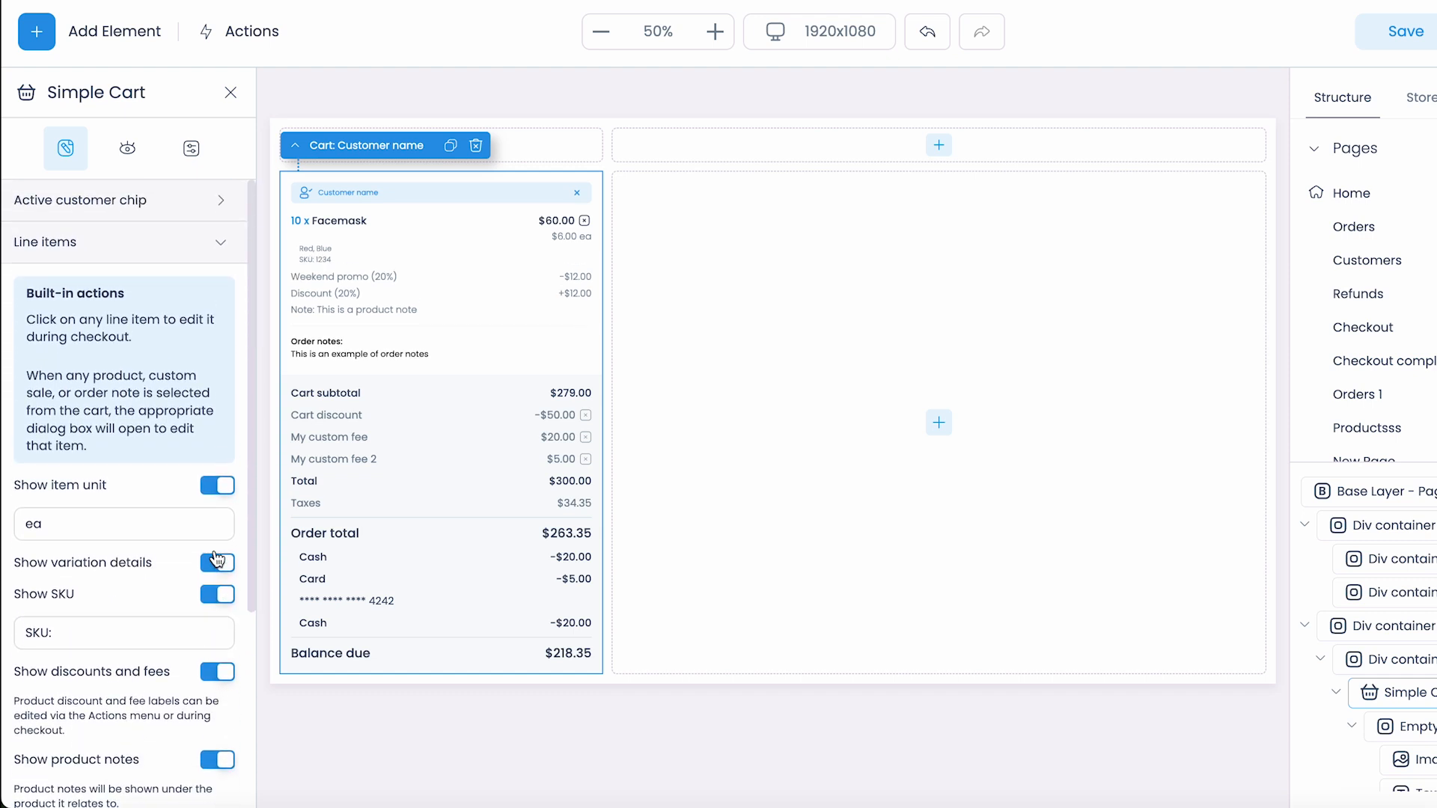
Clear the Cart: Customer name data from the Simple Cart's active customer chip and open its dynamic data selection
{"action": "left_click", "coordinate": [209, 201]}
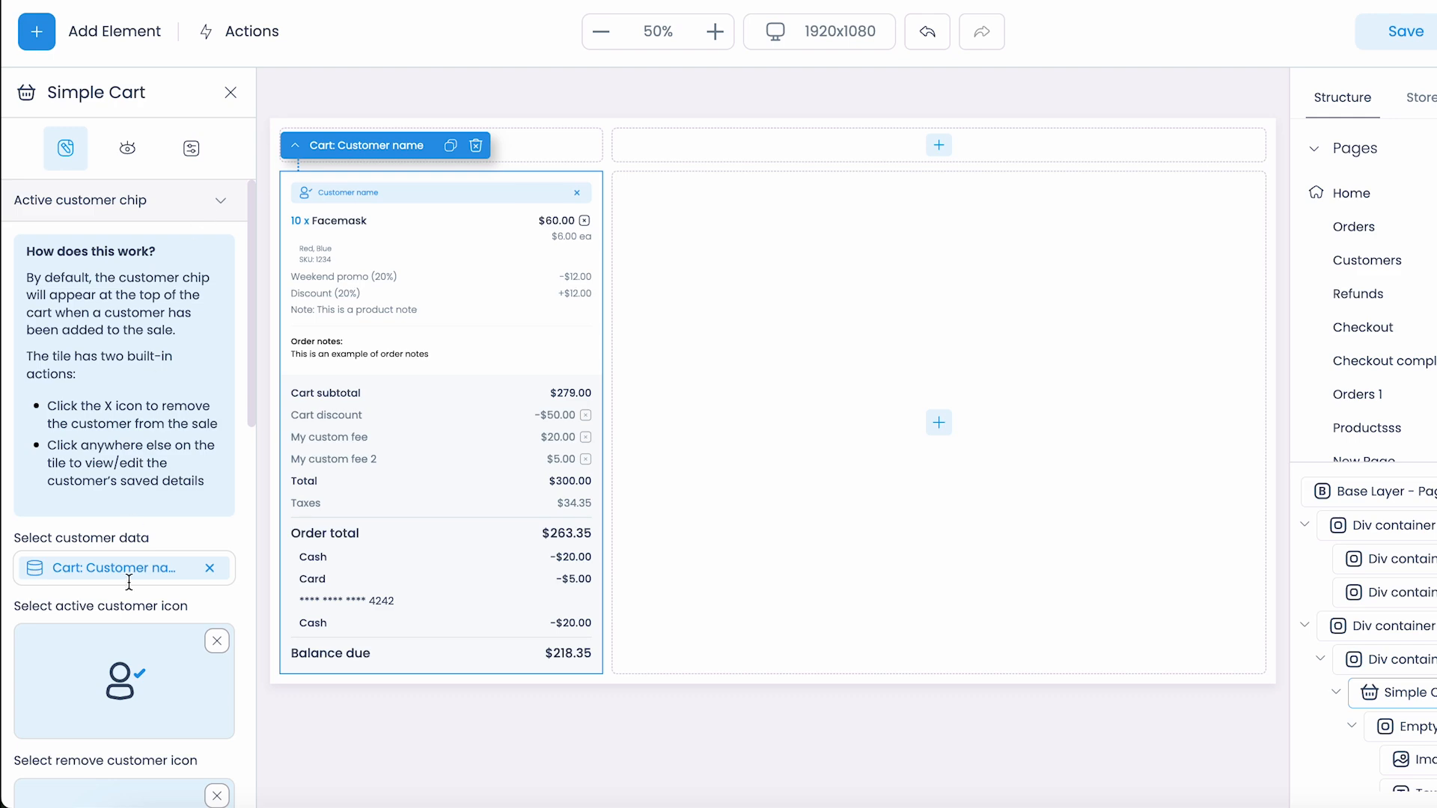
{"action": "left_click", "coordinate": [211, 569]}
{"action": "left_click", "coordinate": [213, 564]}
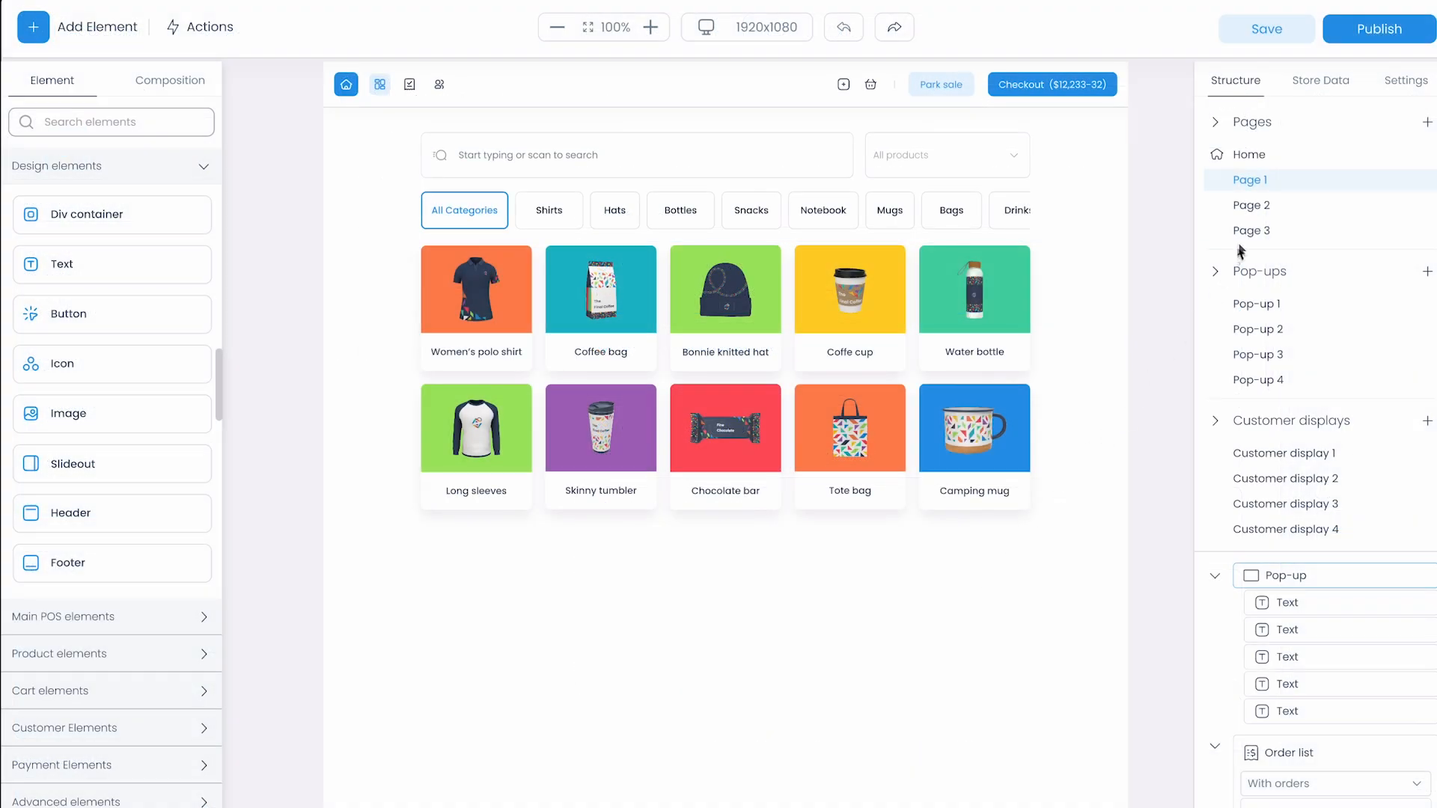
Choose a different company as the source of the store data
{"action": "left_click", "coordinate": [1311, 90]}
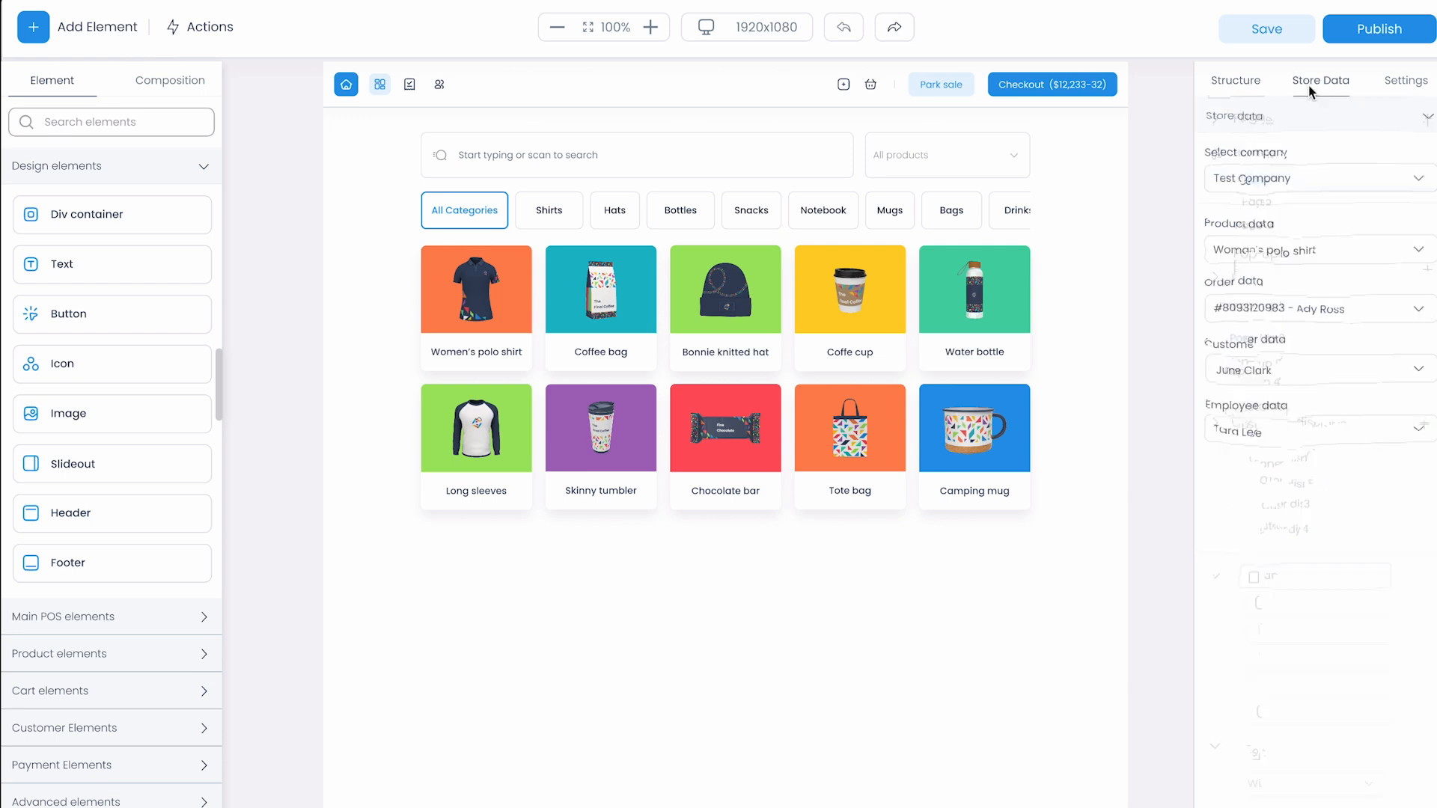
{"action": "left_click", "coordinate": [1413, 183]}
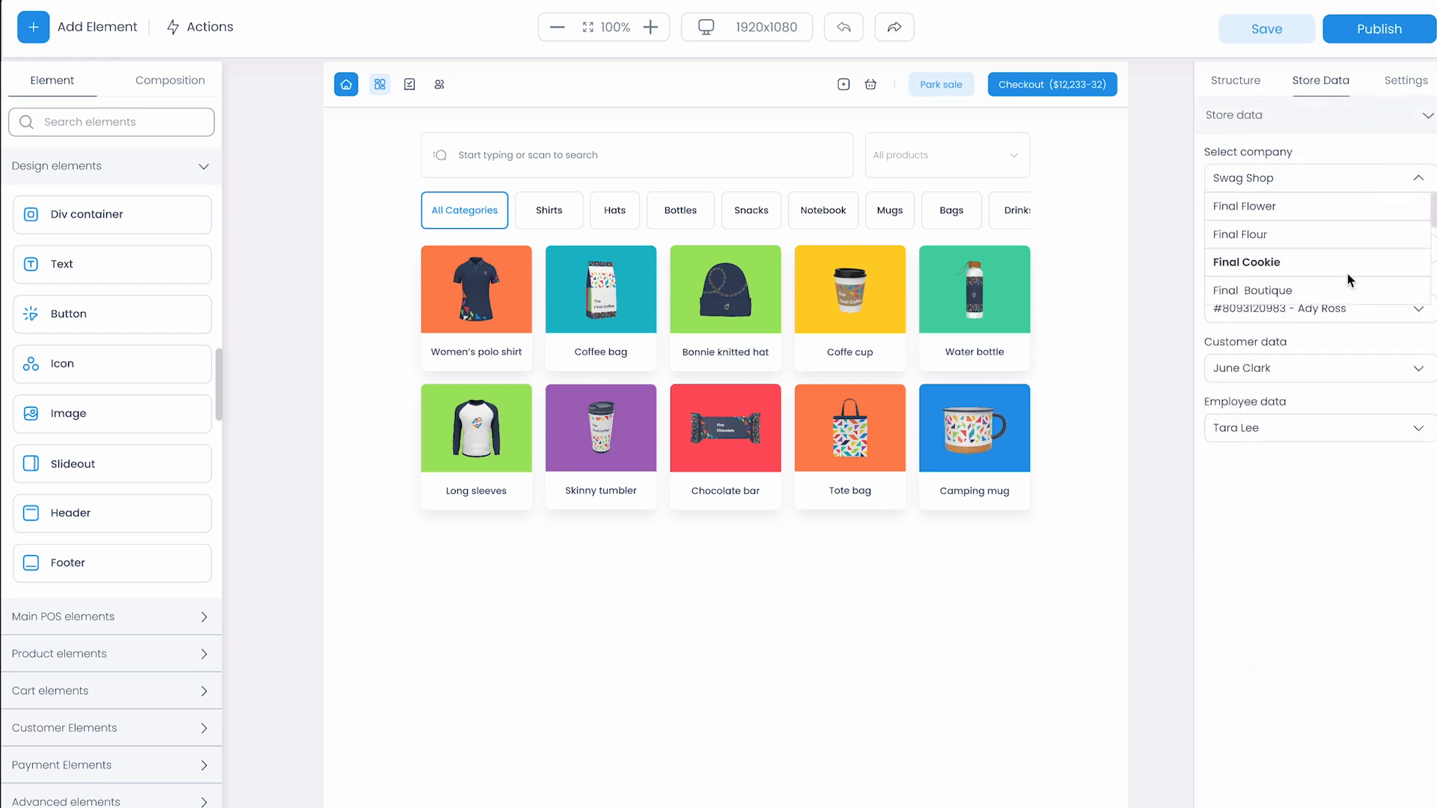
{"action": "left_click", "coordinate": [1346, 216]}
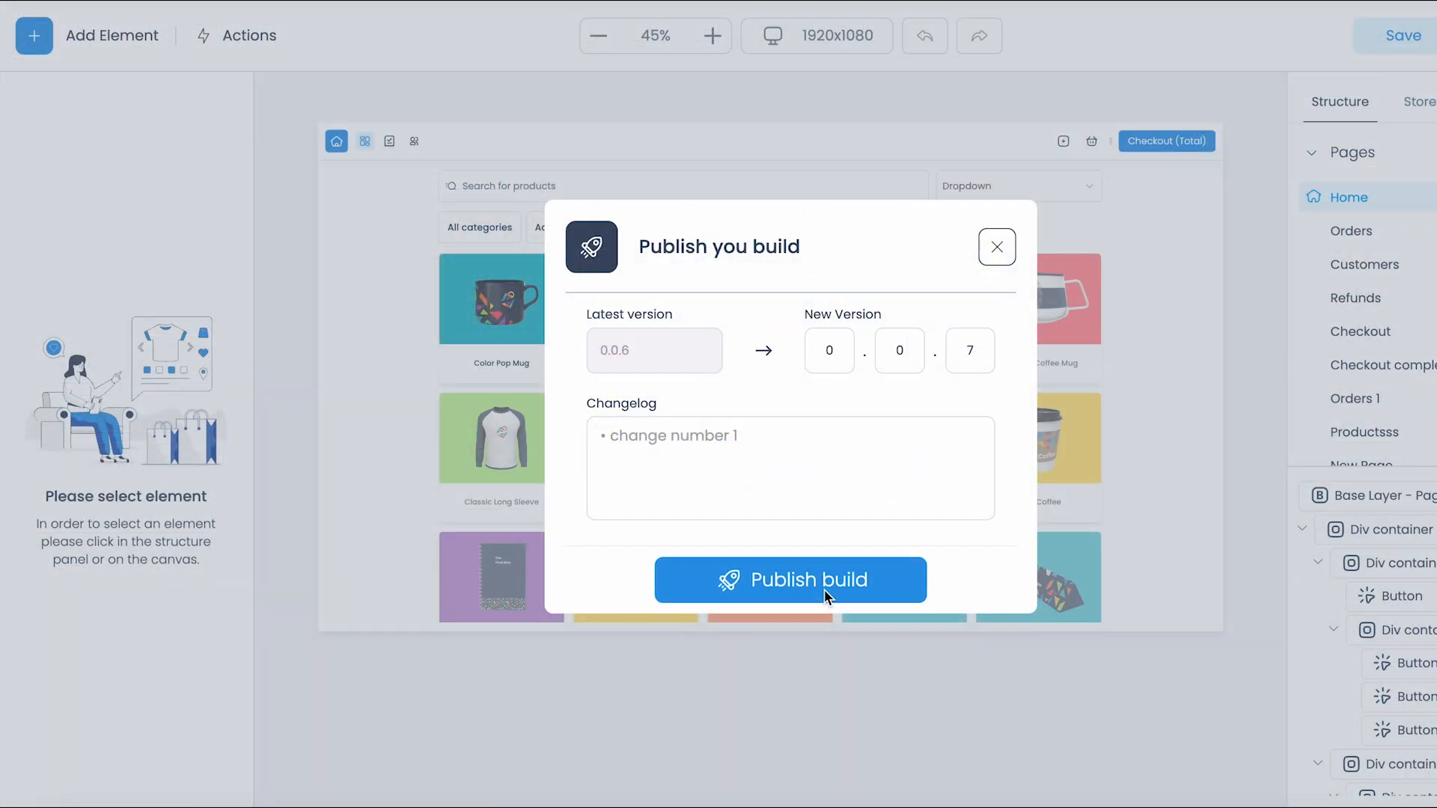
Publish the build as version 0.0.7
{"action": "left_click", "coordinate": [824, 589]}
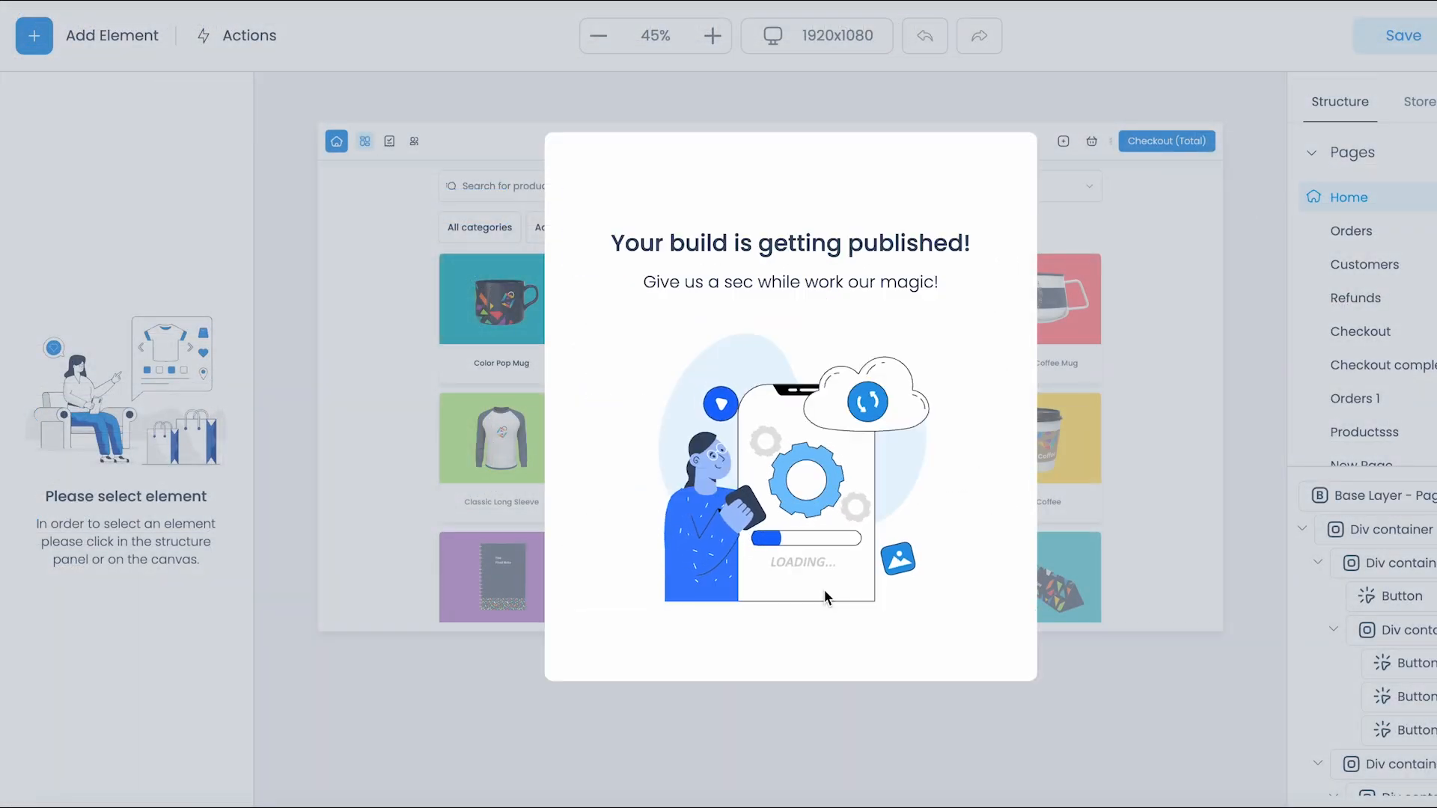